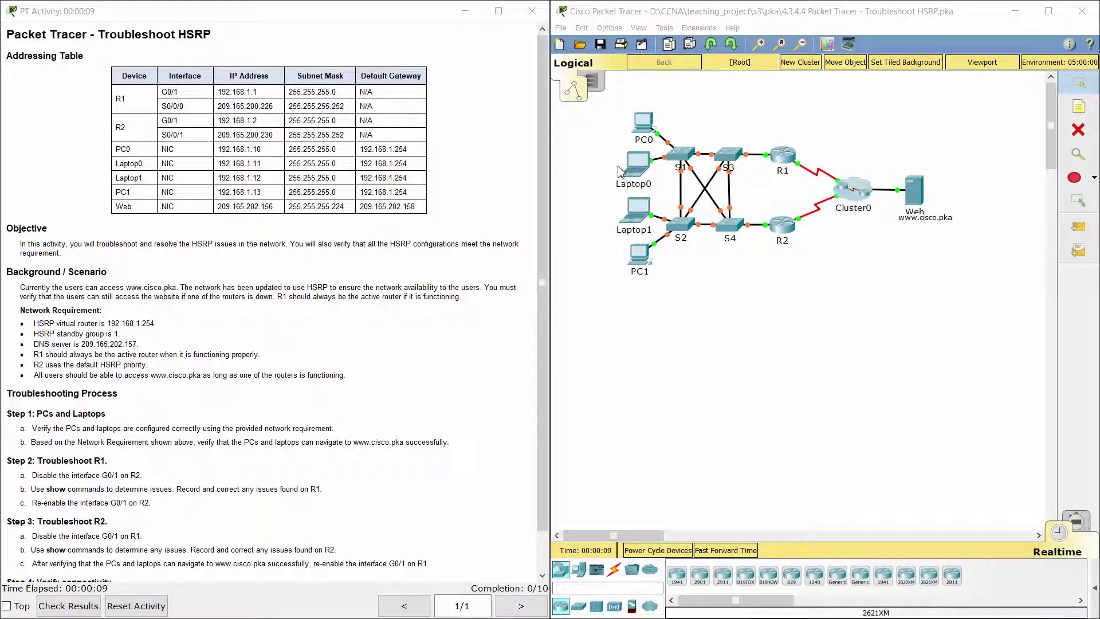
Step: Read the activity's addressing table, objective, background, network requirements and the Step 1 instructions for PCs and laptops
drag(105, 37, 231, 36)
click(228, 40)
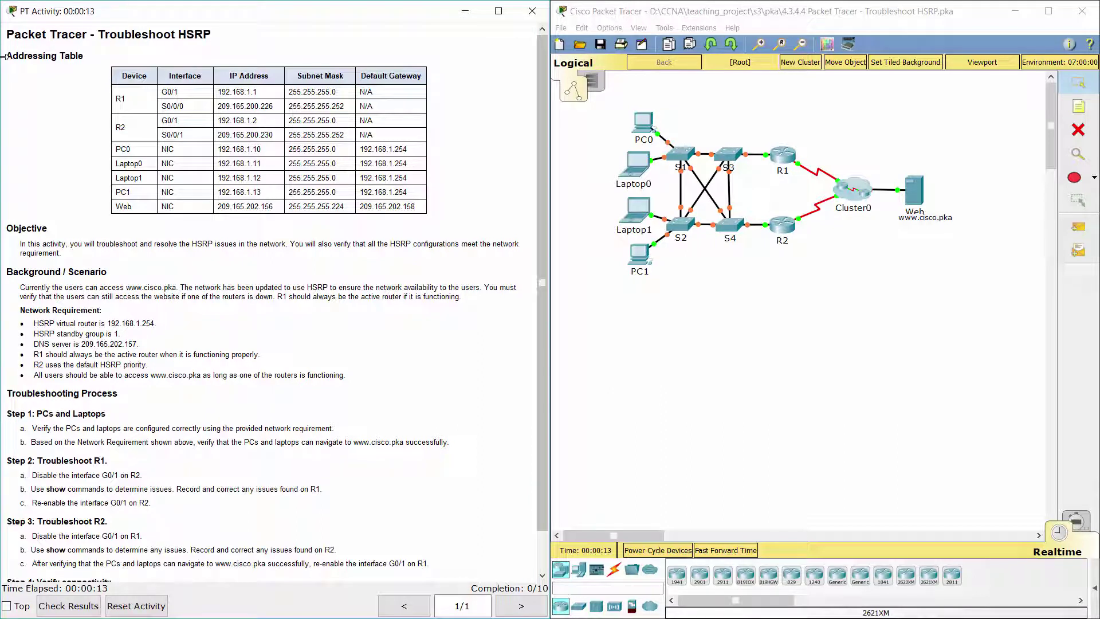
drag(10, 56, 89, 55)
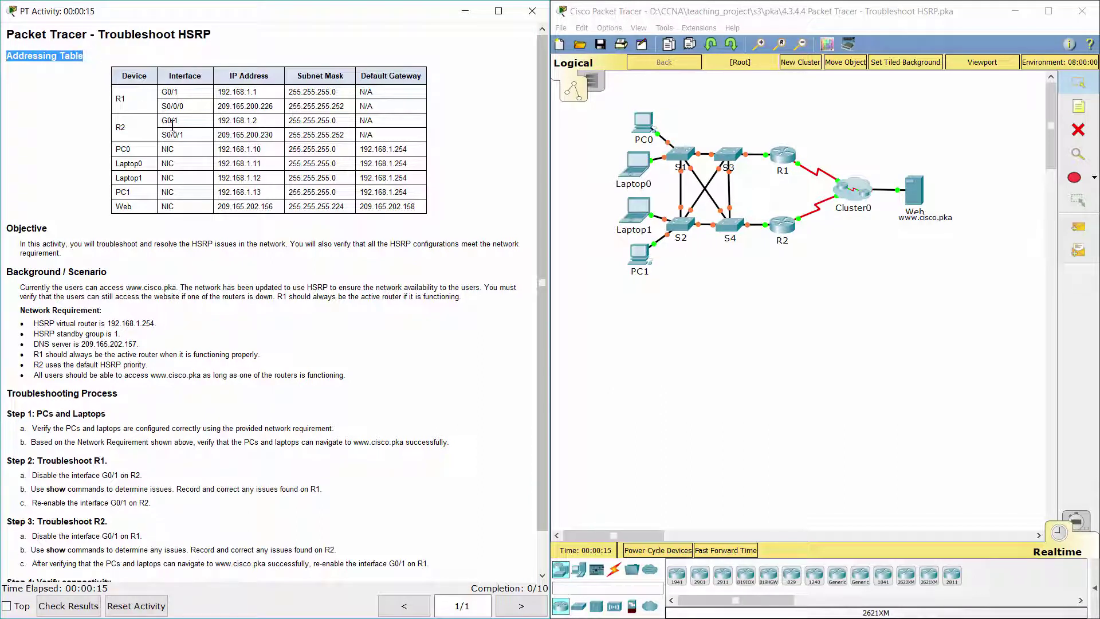
drag(20, 245, 59, 253)
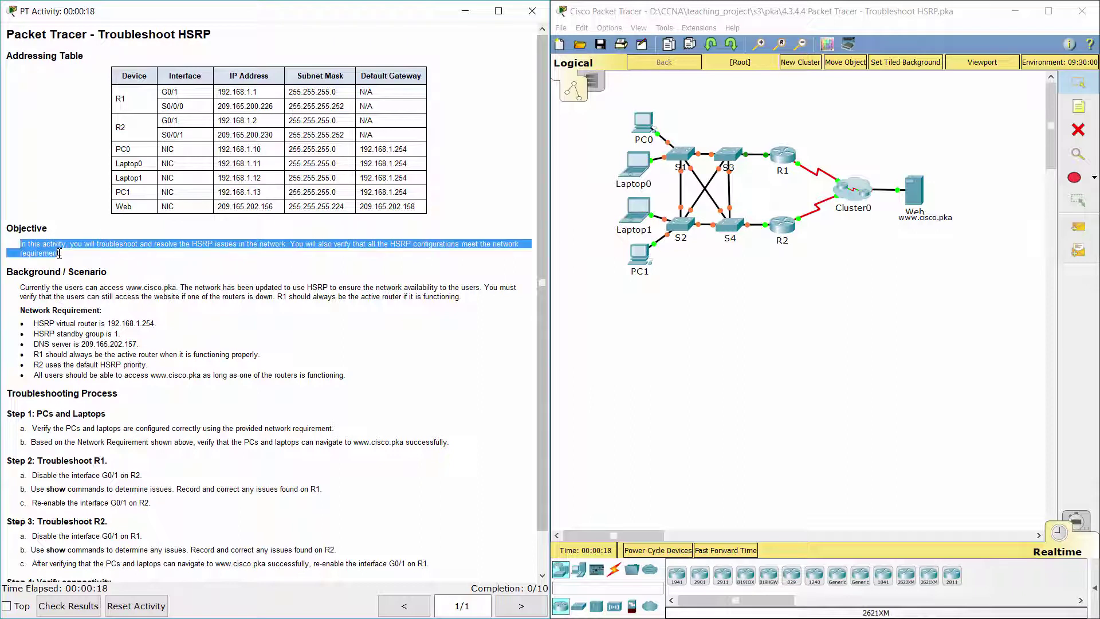
click(97, 263)
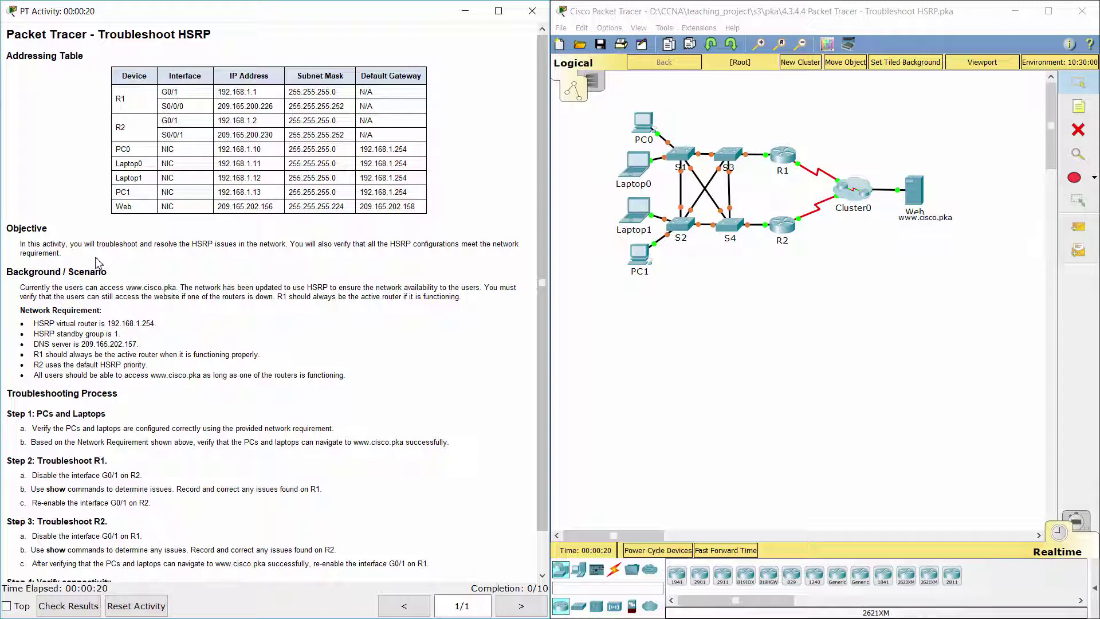
drag(21, 288, 479, 299)
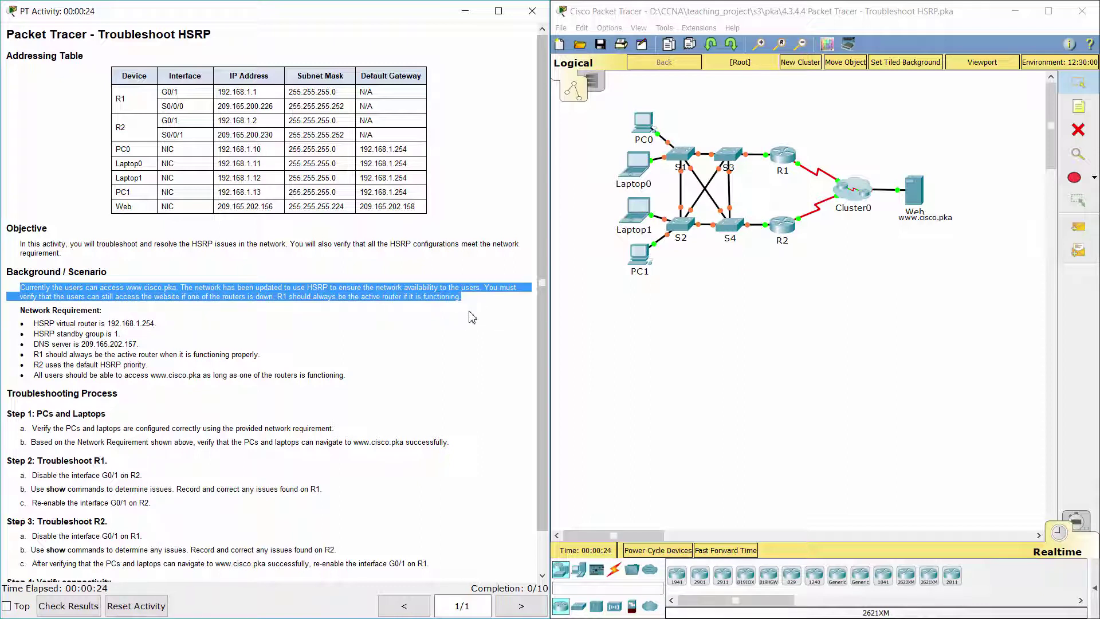
click(471, 318)
drag(20, 311, 359, 381)
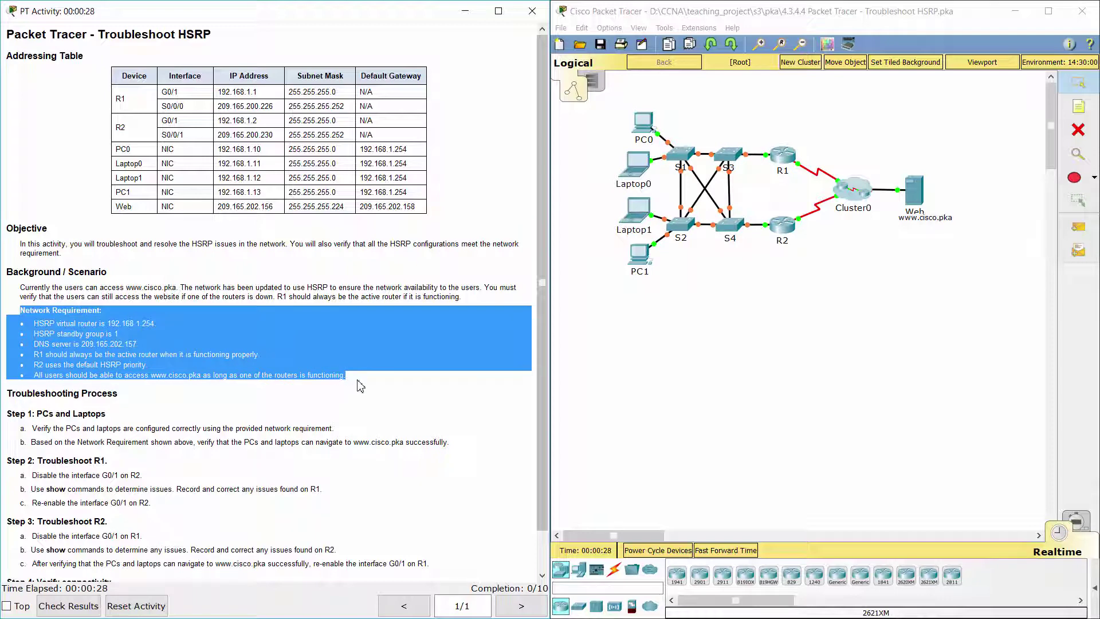
click(375, 387)
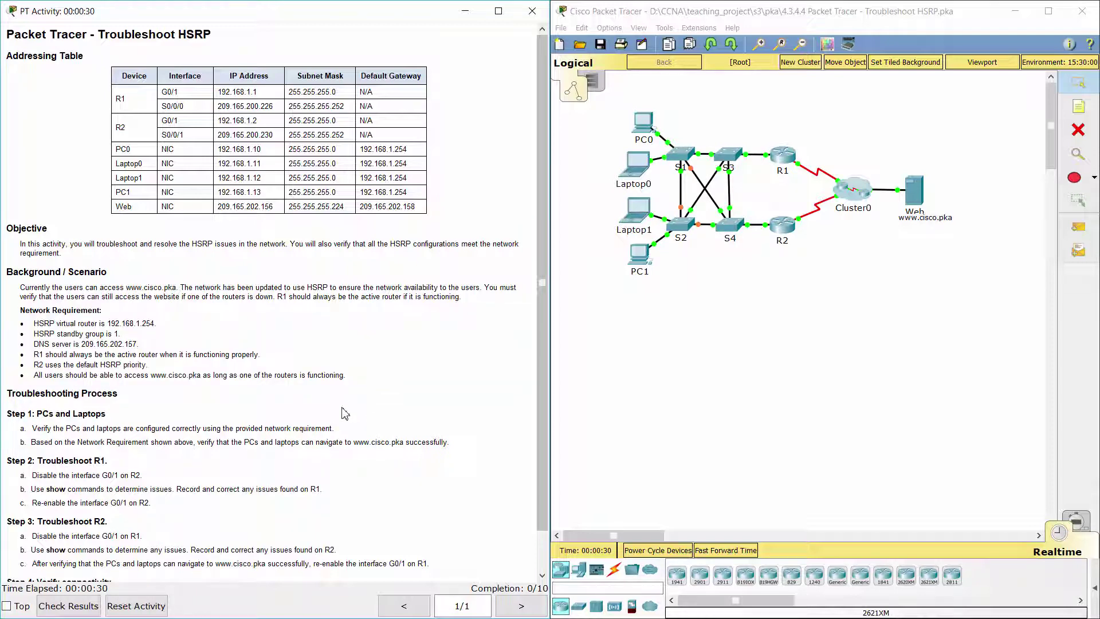
scroll(346, 408, down, 1)
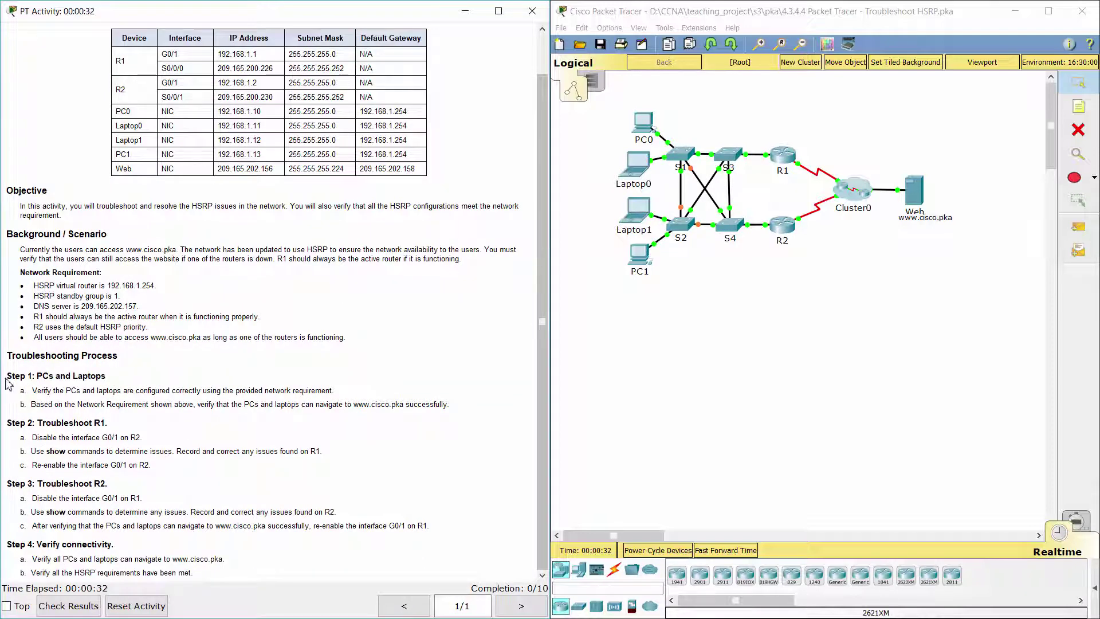
drag(9, 375, 103, 372)
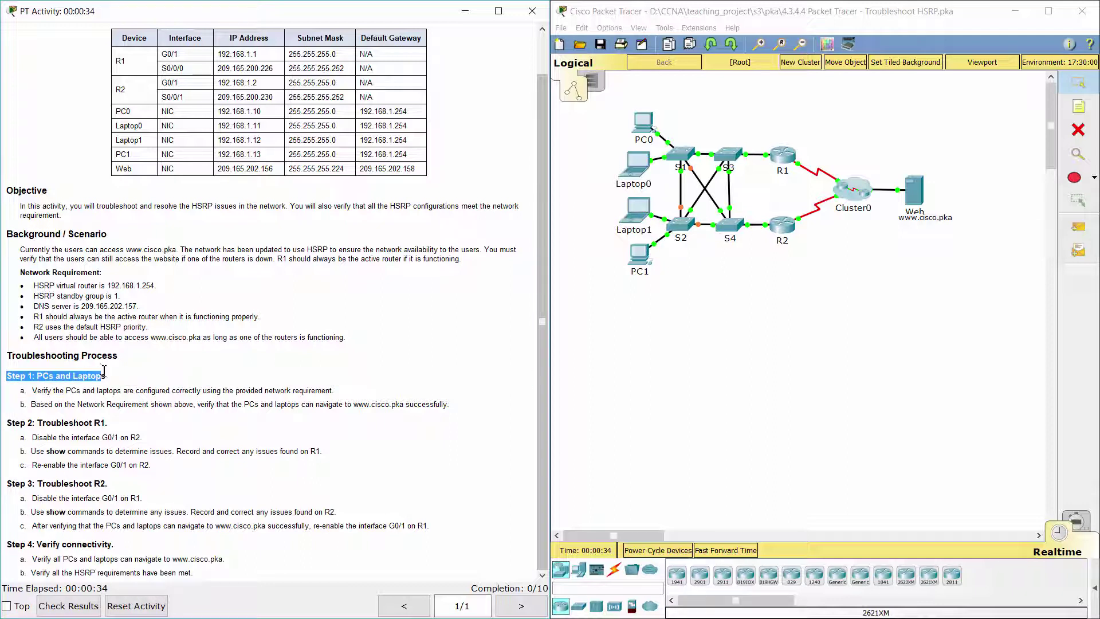
click(149, 383)
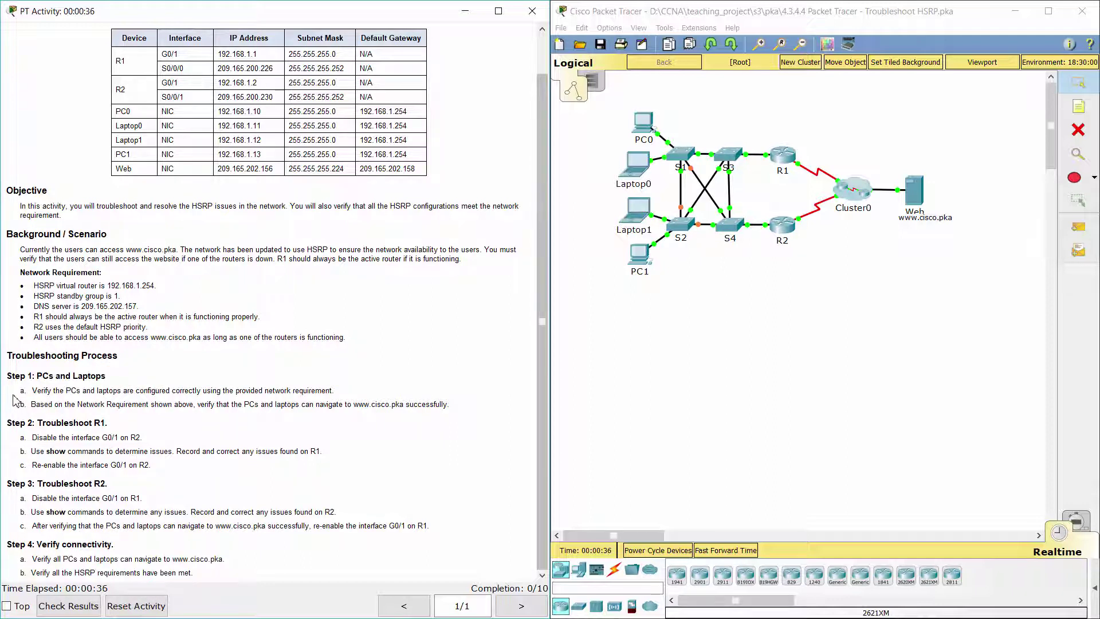
drag(21, 394, 343, 395)
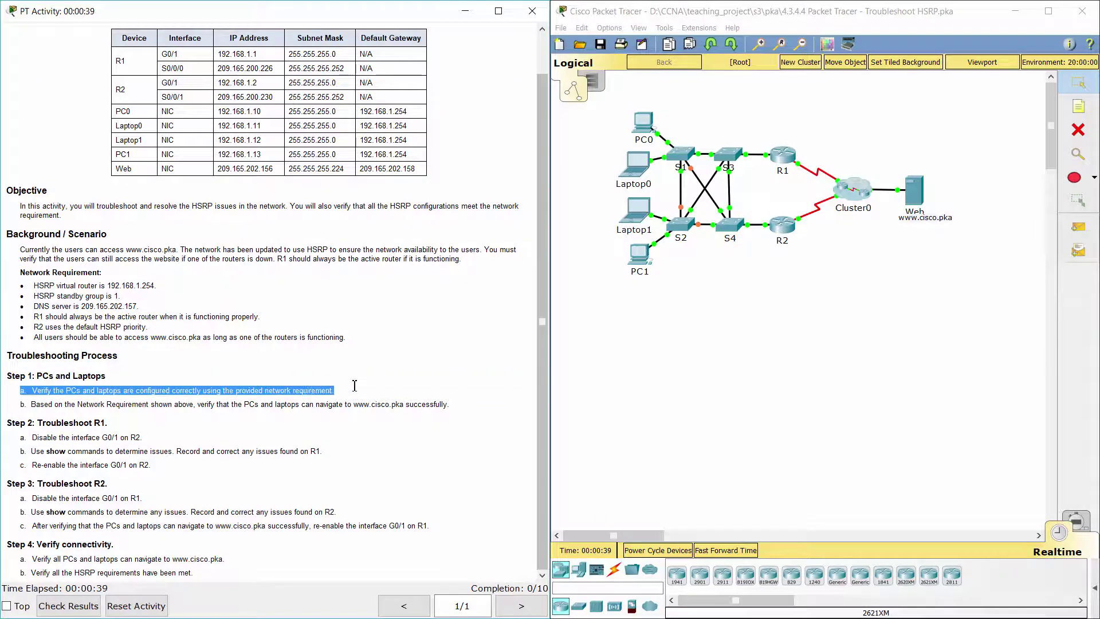
Step: Set PC0's default gateway to the HSRP virtual router address 192.168.1.254 in its IP configuration
click(645, 120)
drag(594, 127, 671, 48)
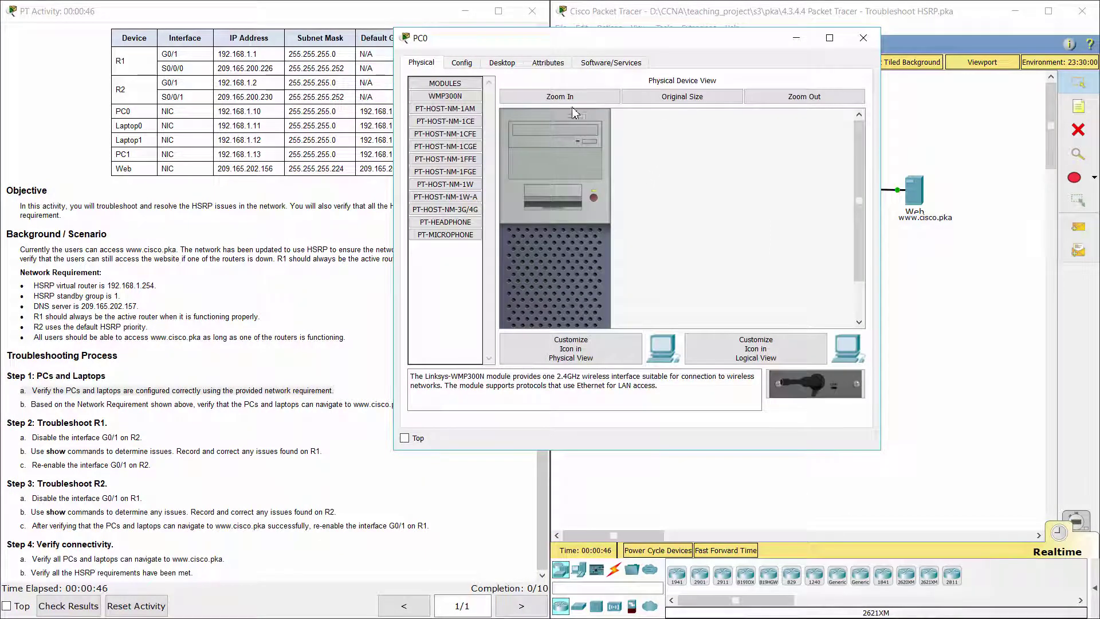
click(514, 65)
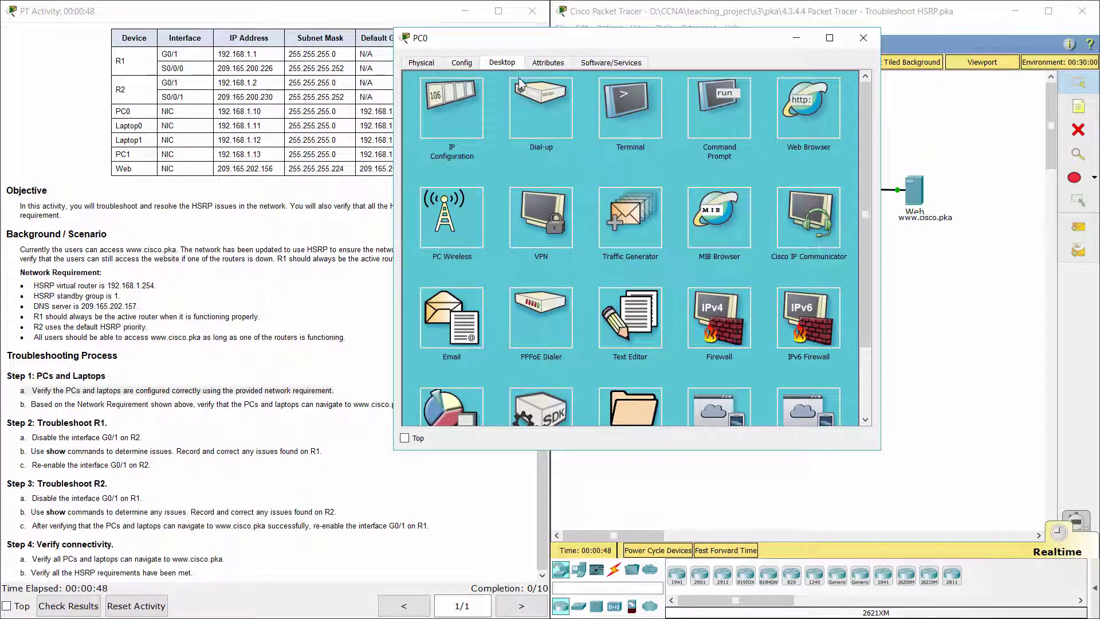
click(461, 126)
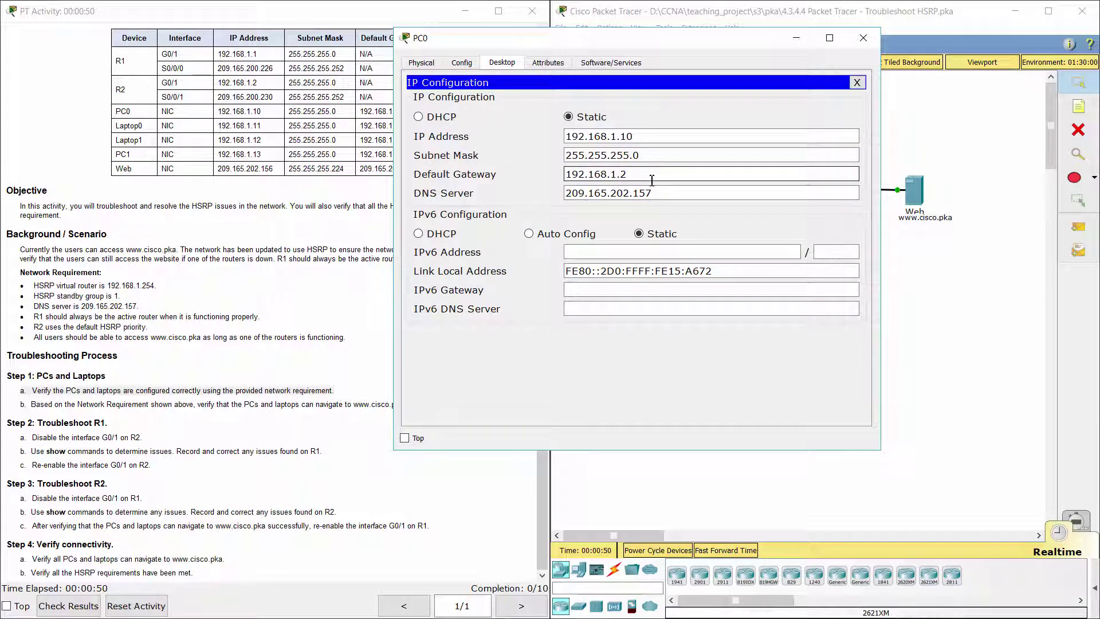
drag(654, 174, 562, 168)
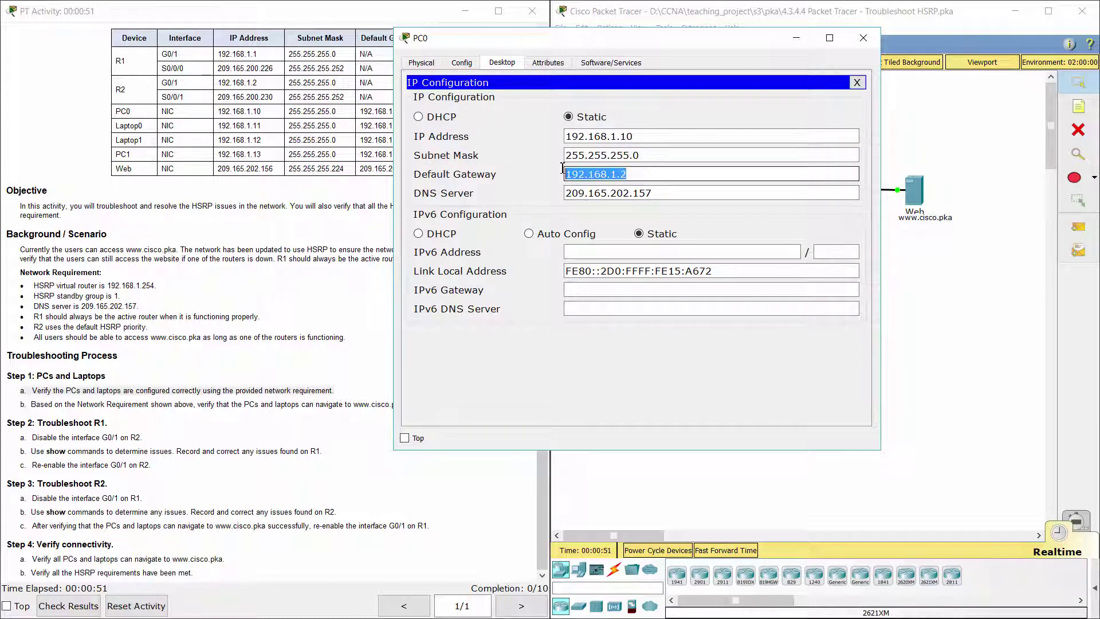
click(176, 292)
drag(157, 285, 107, 286)
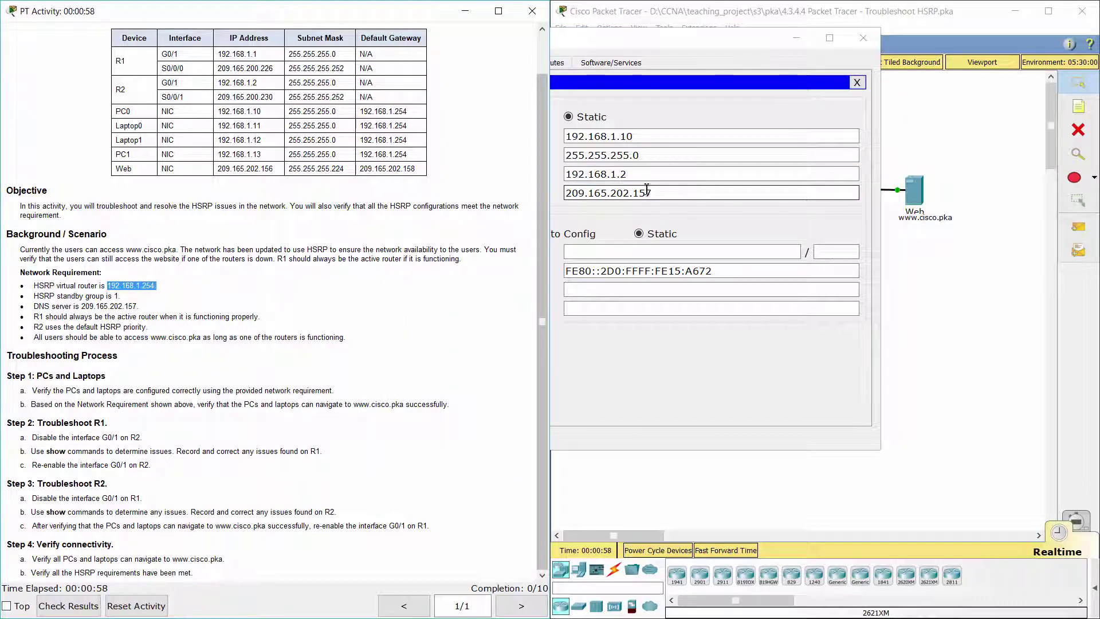
click(657, 172)
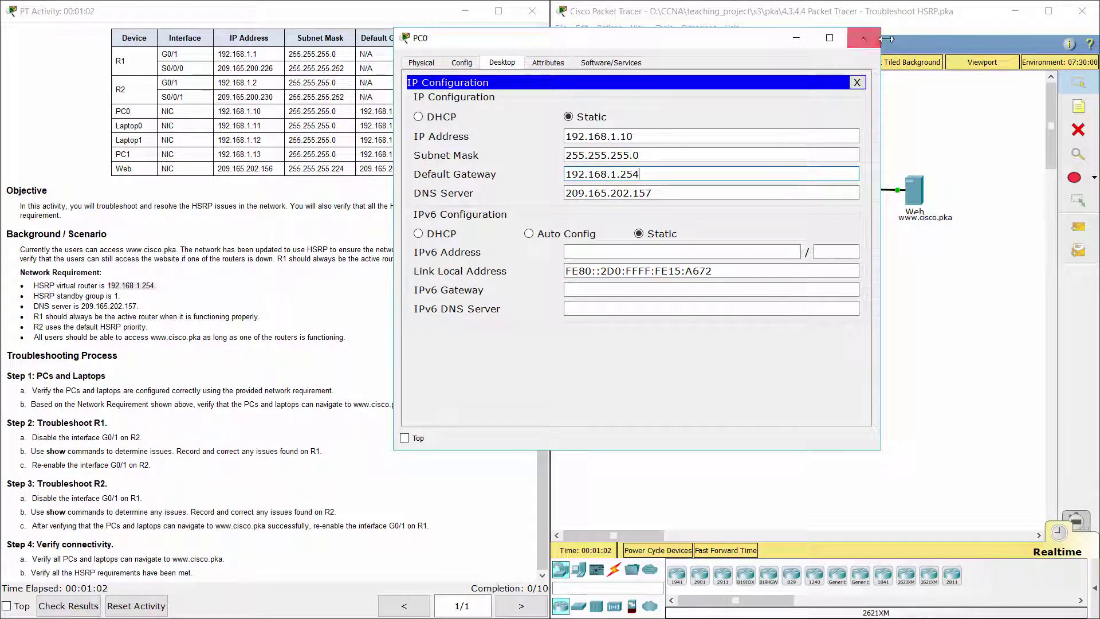
click(869, 40)
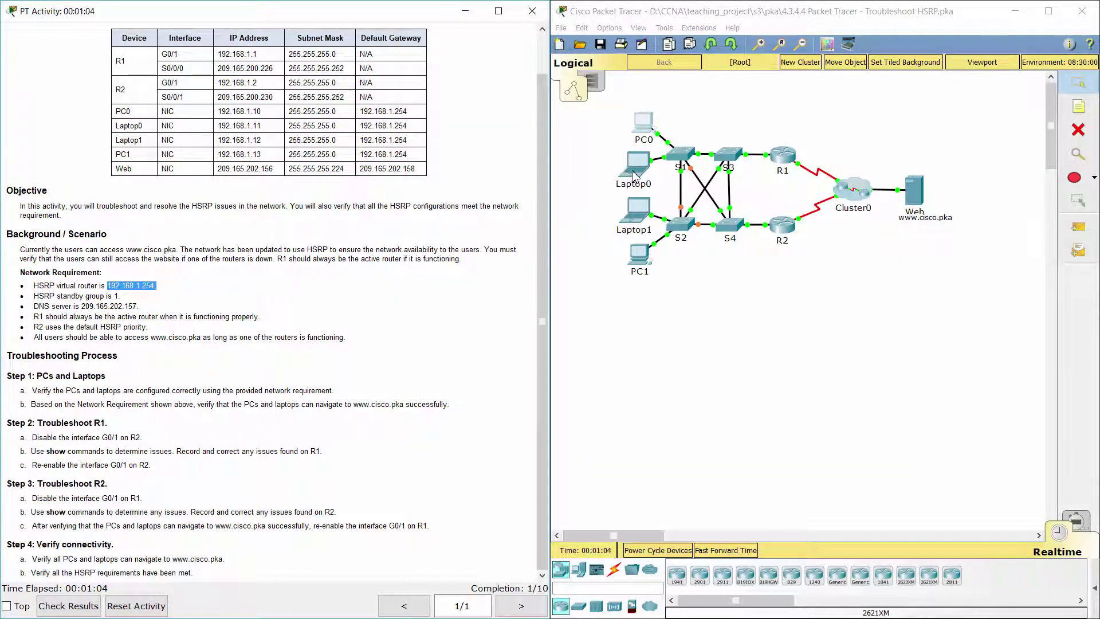
Step: Check the default gateway in Laptop0's IP configuration against the network requirement
click(631, 171)
click(429, 146)
click(389, 202)
drag(575, 256, 448, 253)
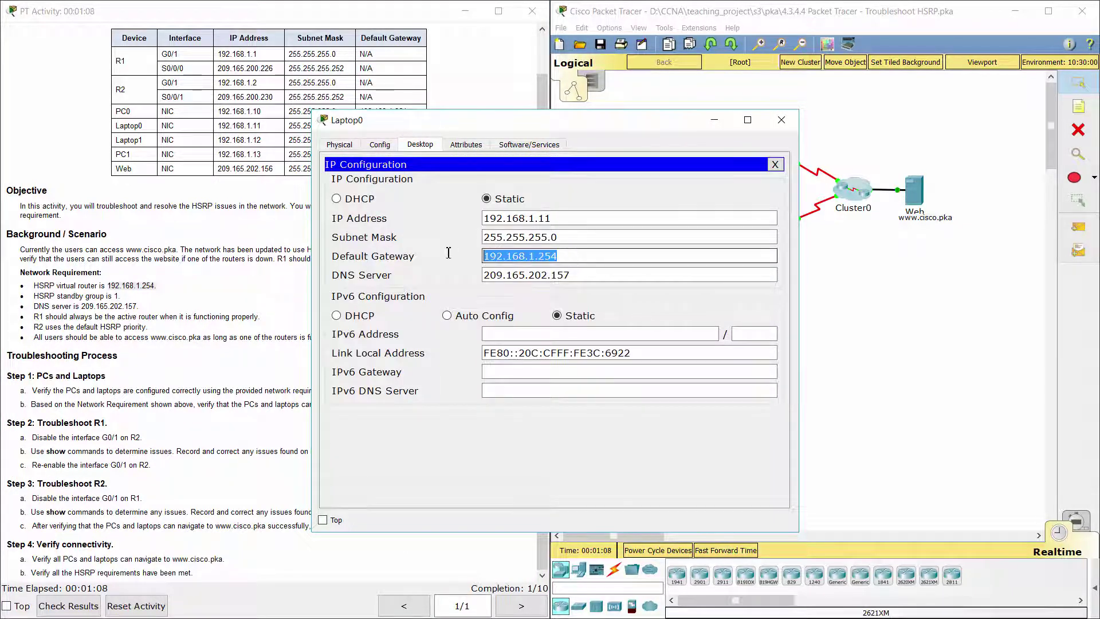
click(782, 120)
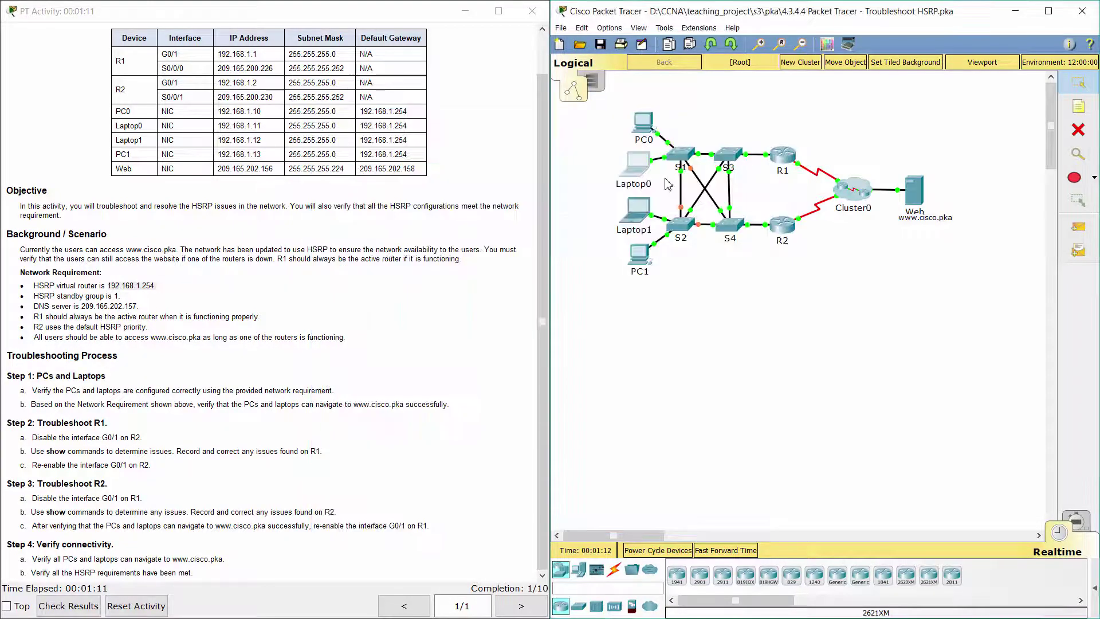
Step: Set Laptop1's default gateway to 192.168.1.254 in its IP configuration
click(638, 224)
click(420, 144)
click(369, 189)
drag(551, 256, 369, 253)
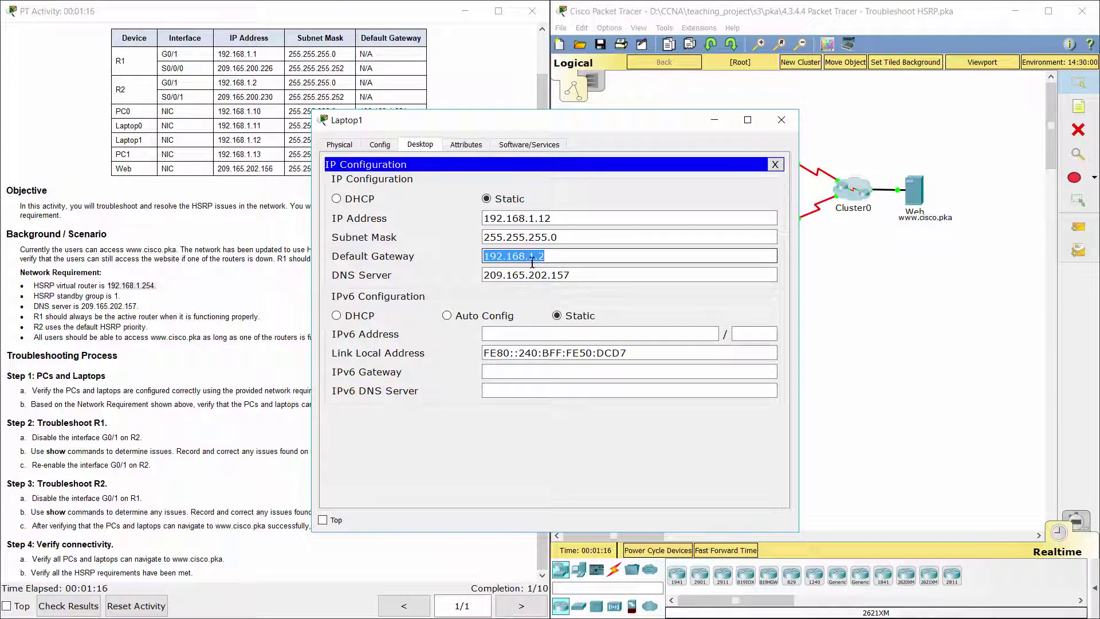
click(557, 259)
text(54)
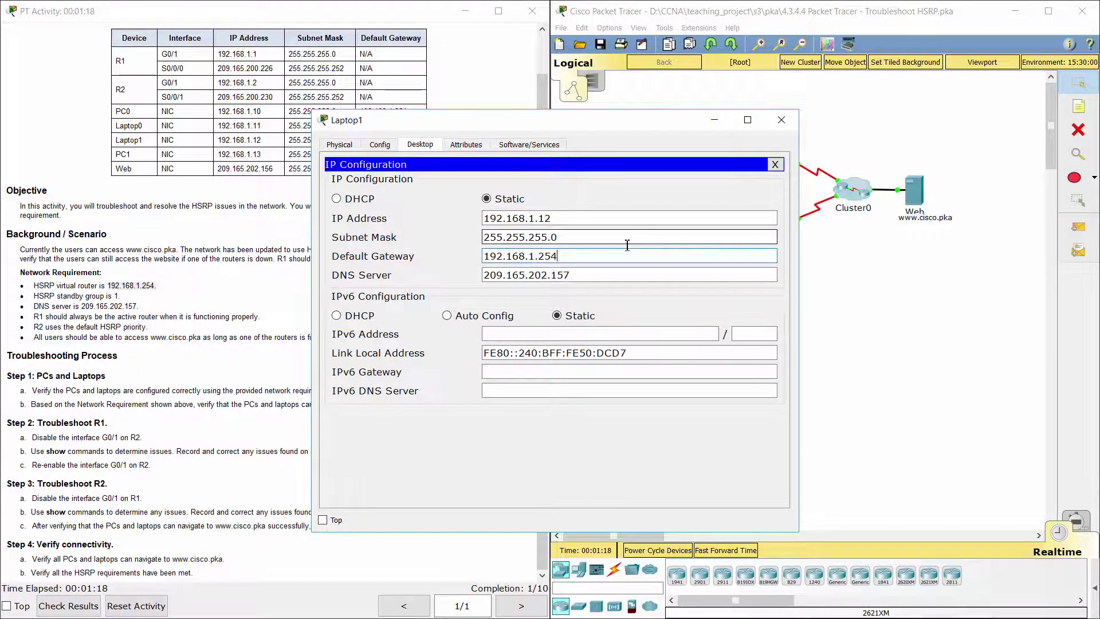
click(781, 120)
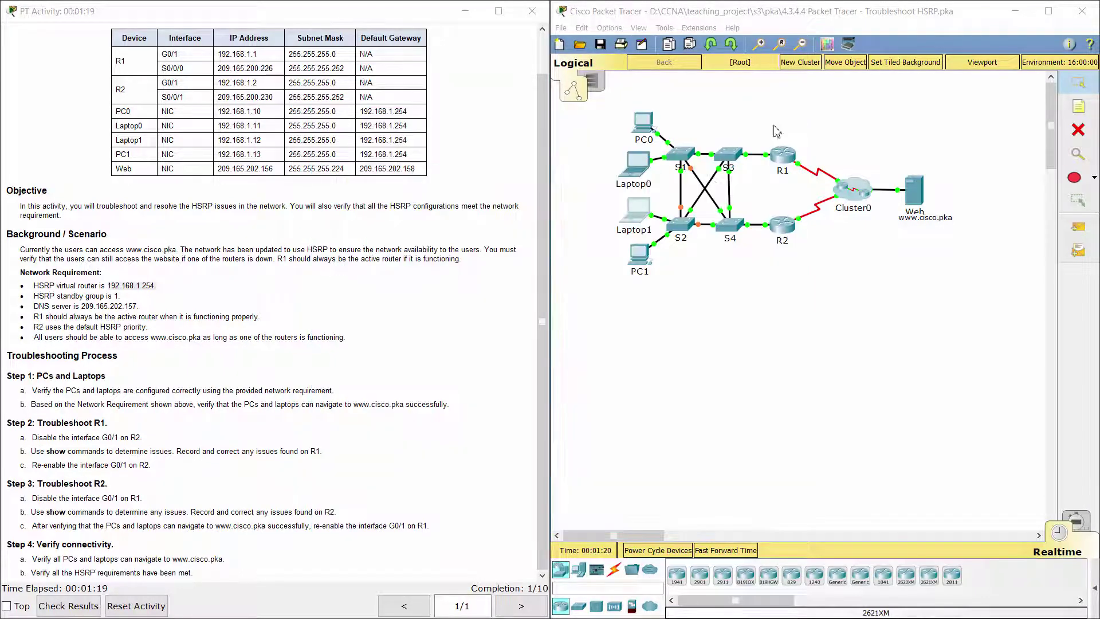
Step: Check the default gateway in PC1's IP configuration against the network requirement
click(640, 266)
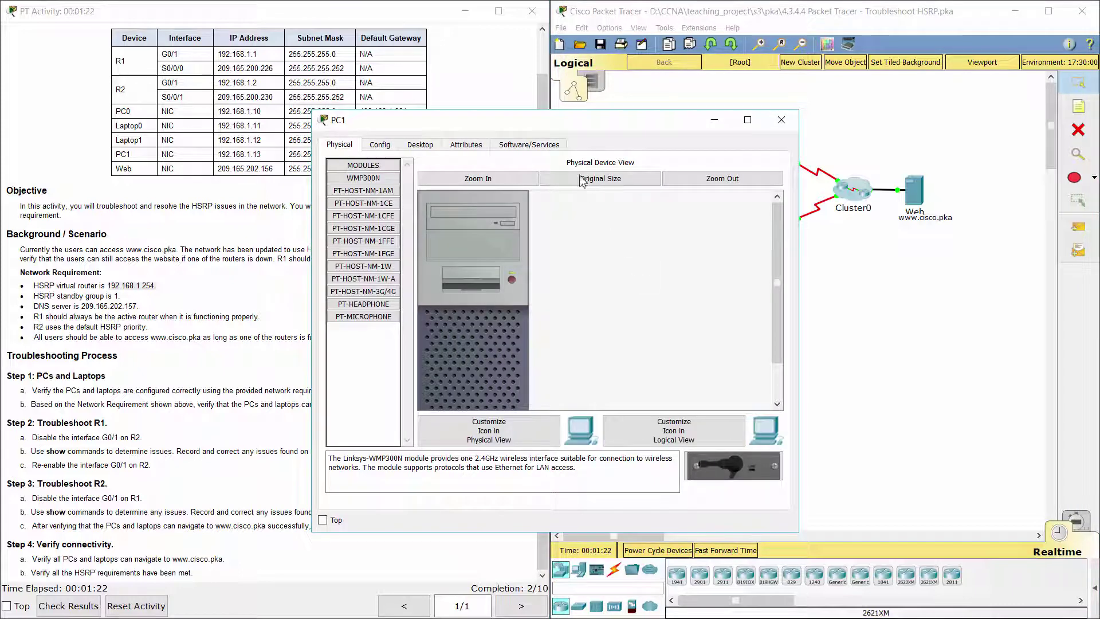
click(420, 145)
click(373, 209)
click(527, 256)
double_click(525, 253)
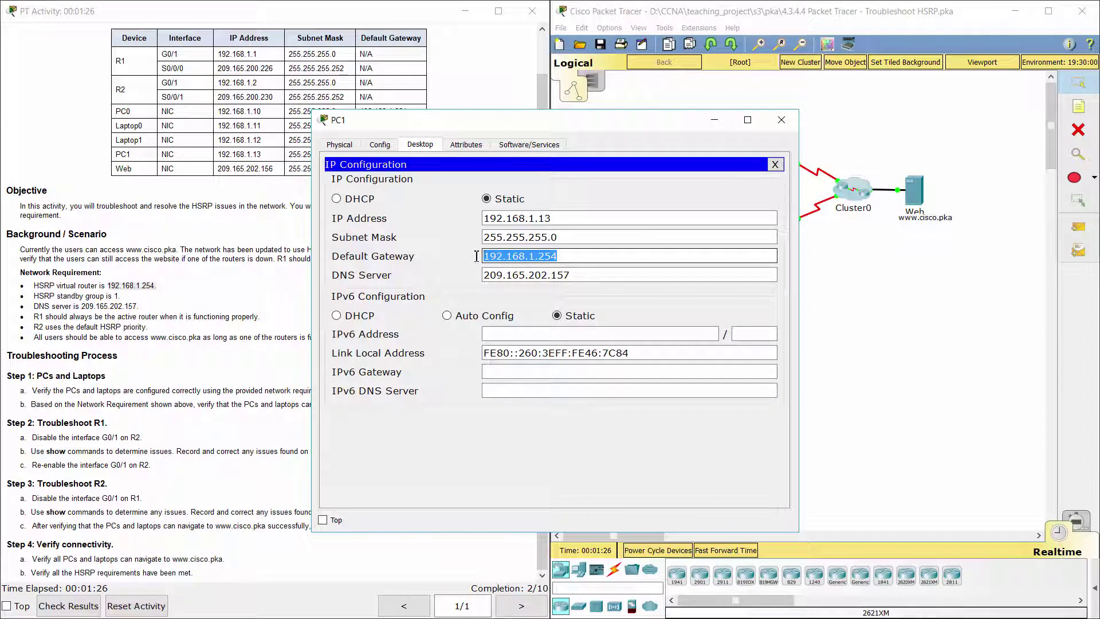
click(842, 289)
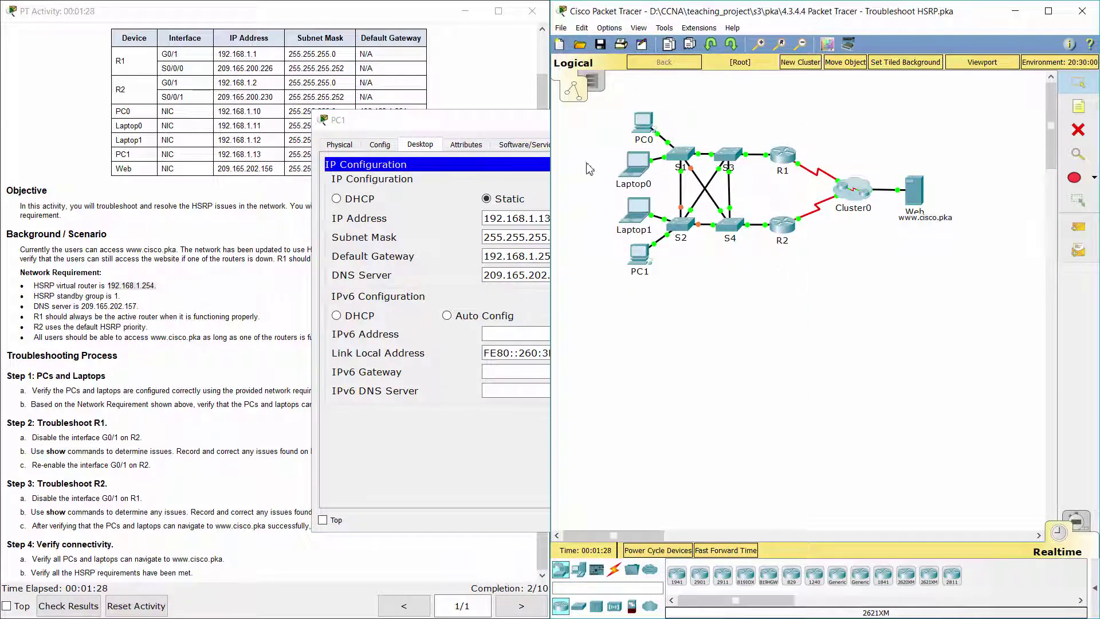
click(218, 437)
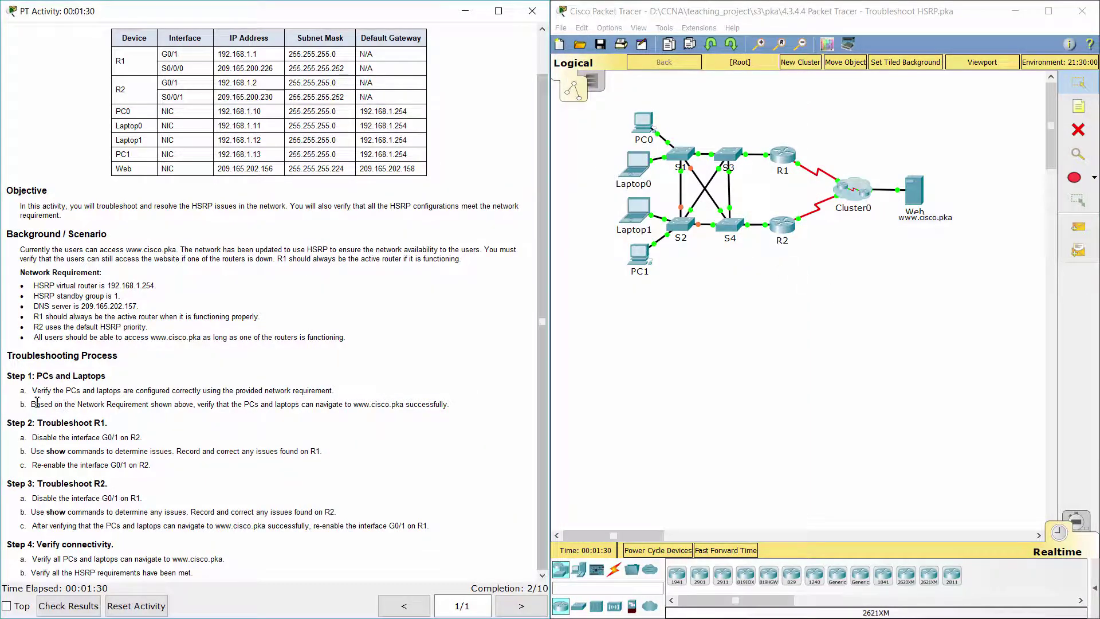
drag(20, 405, 333, 411)
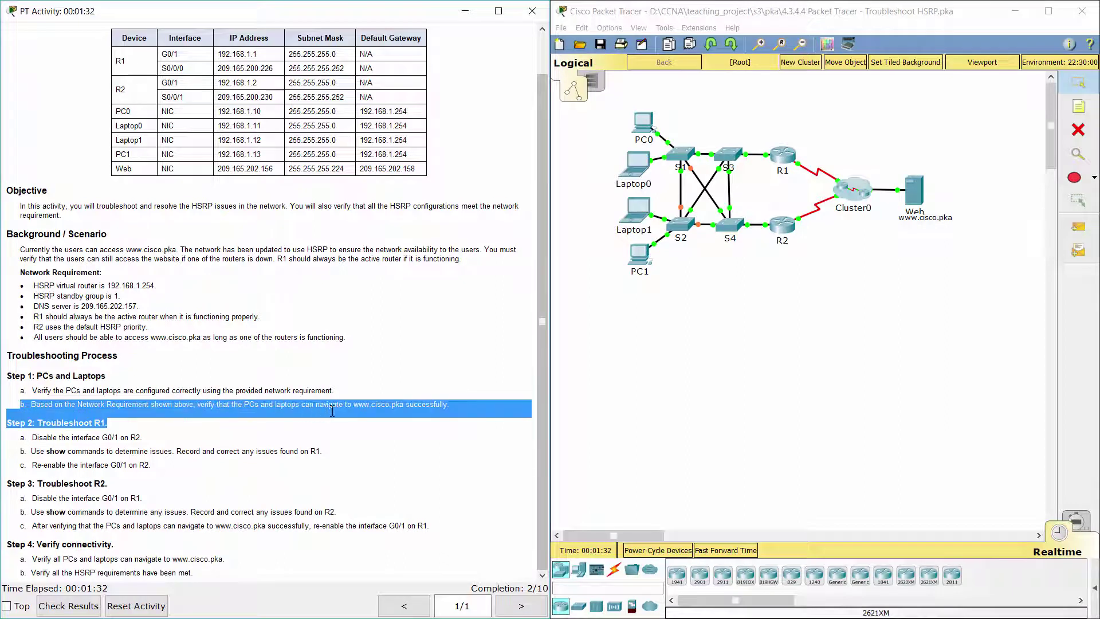
drag(410, 410, 465, 405)
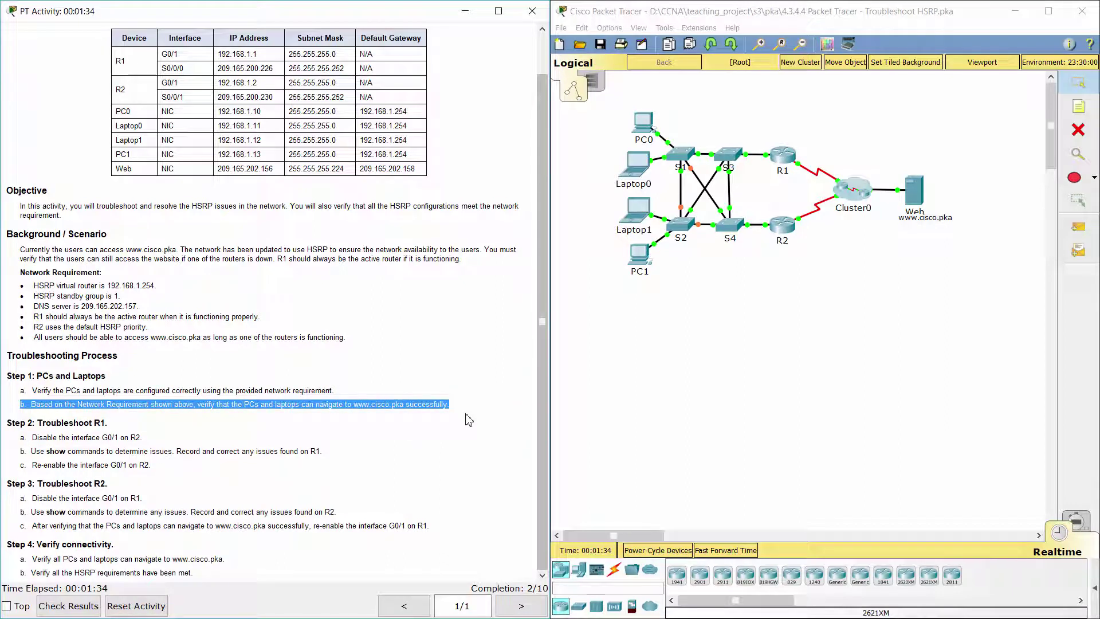
click(655, 299)
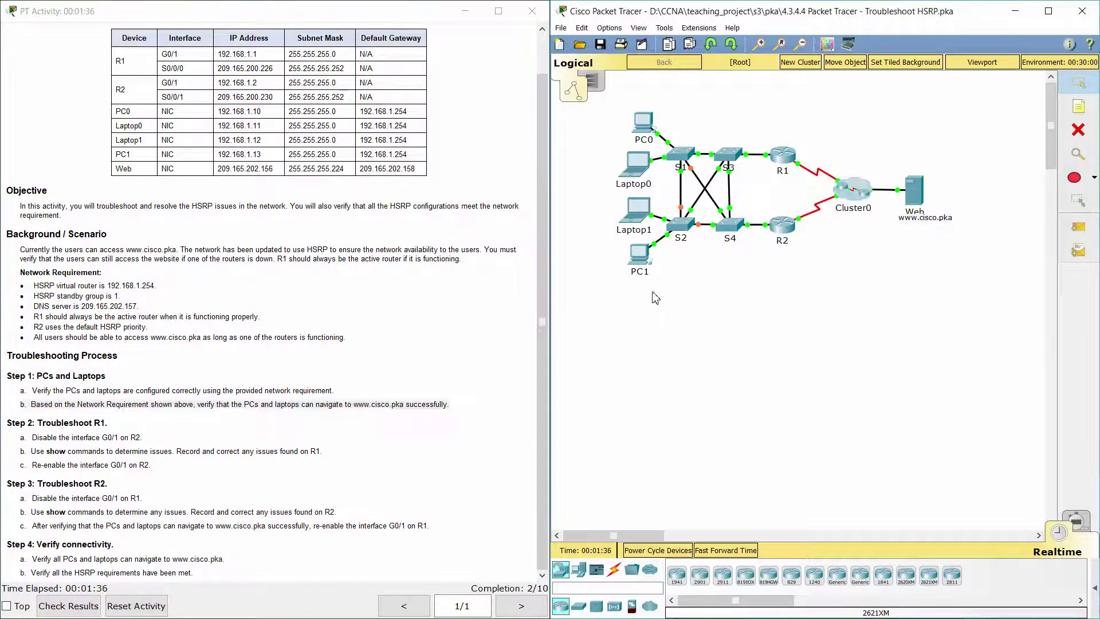
click(641, 254)
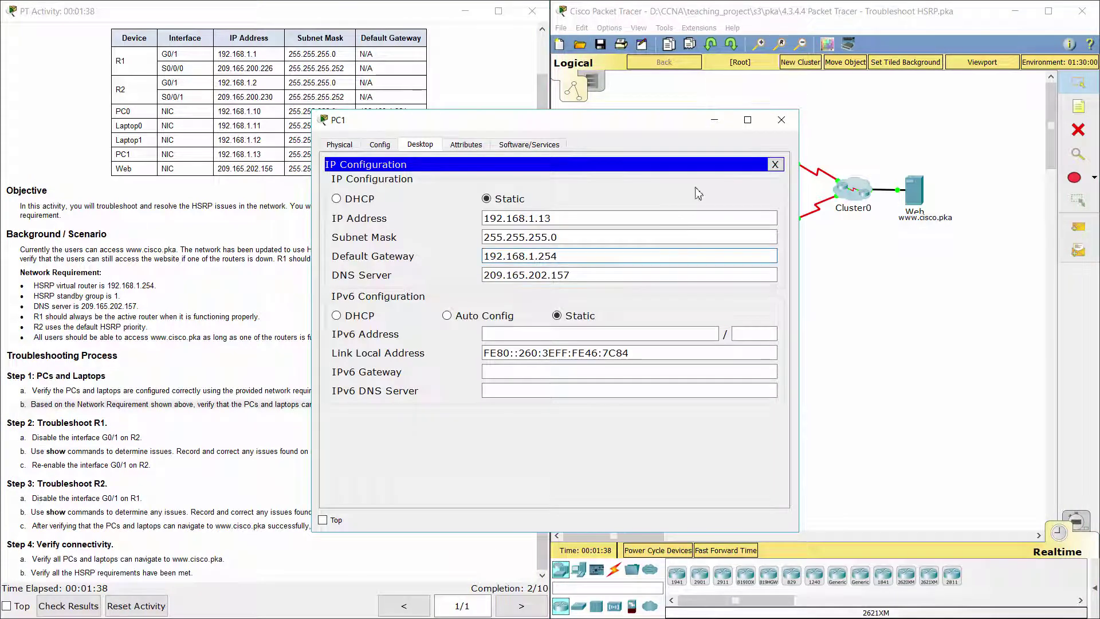
click(774, 165)
click(729, 193)
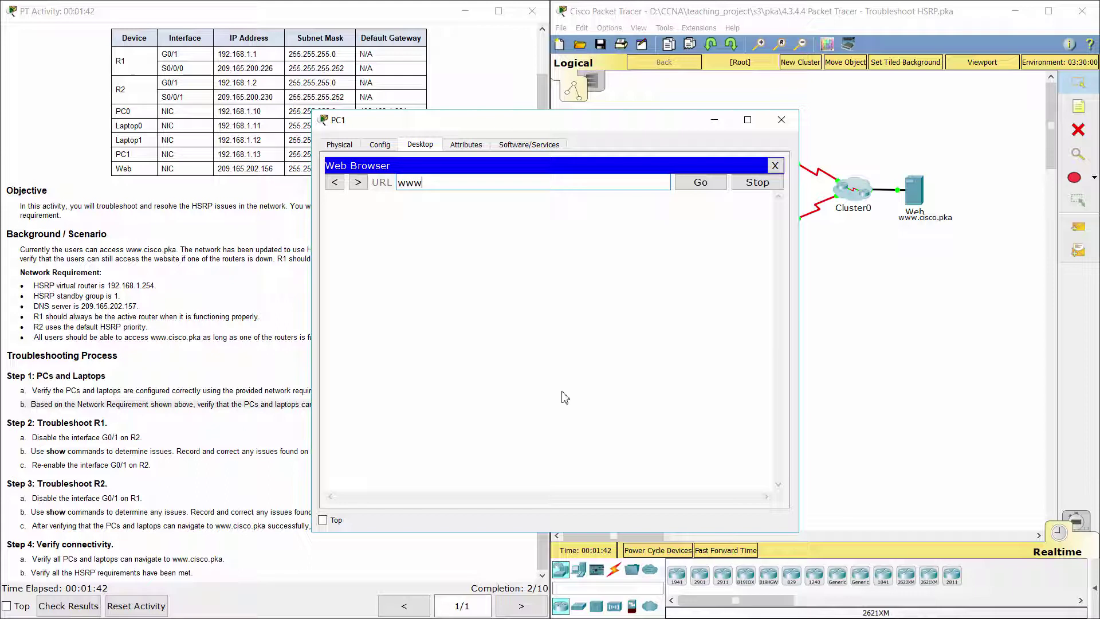
text(www.cisco.pka)
key(Return)
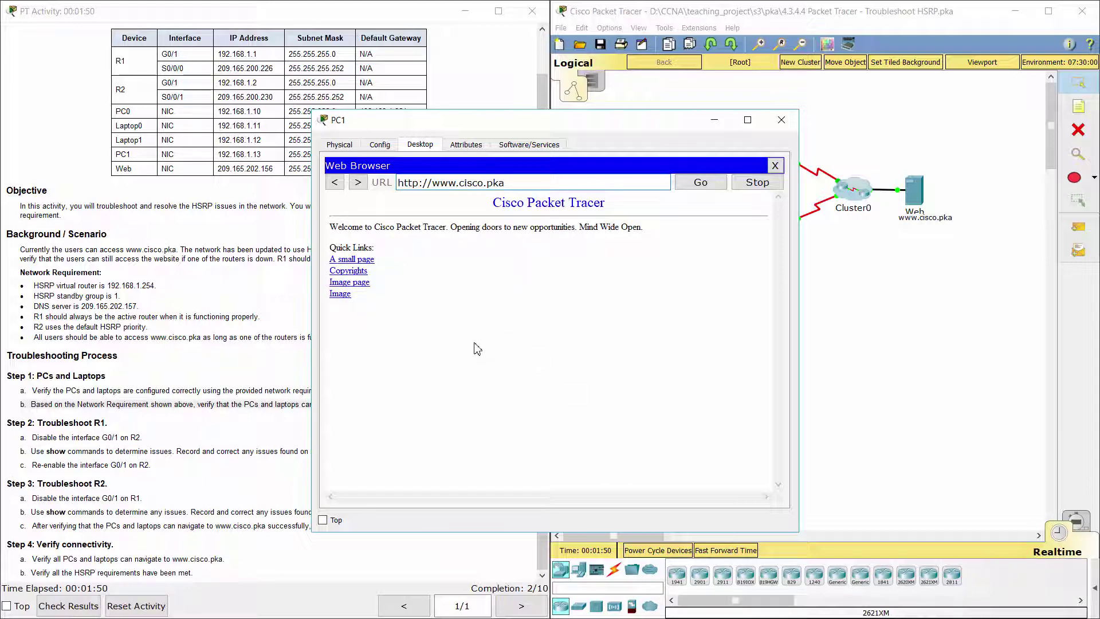
click(781, 119)
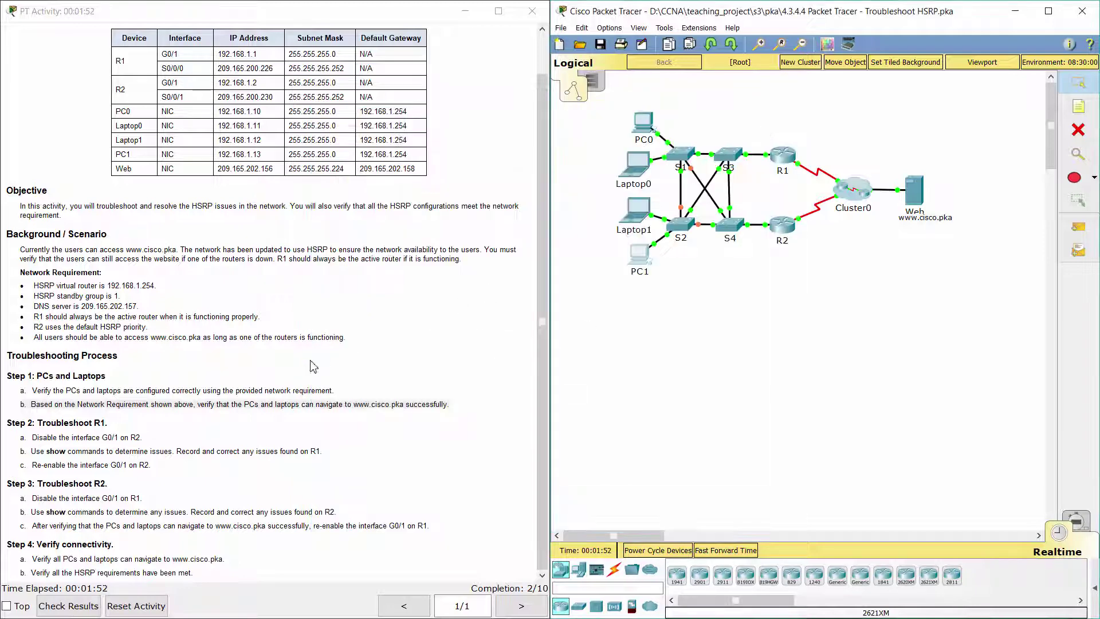
click(276, 428)
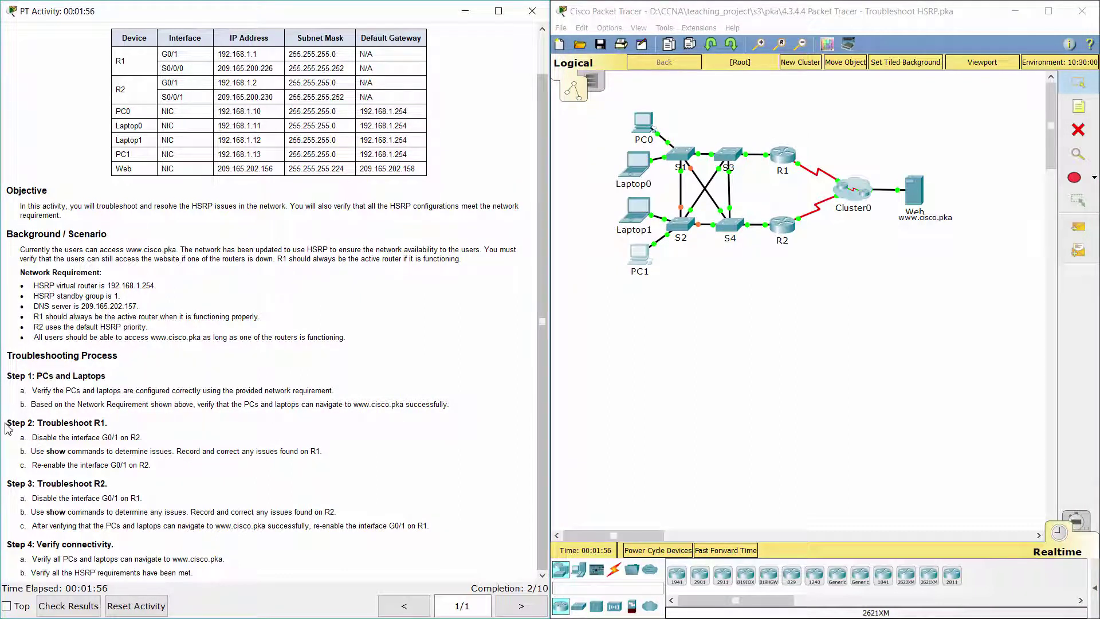
Step: Review instruction 2a and open router R2's command line interface in a widened window
drag(12, 425, 126, 424)
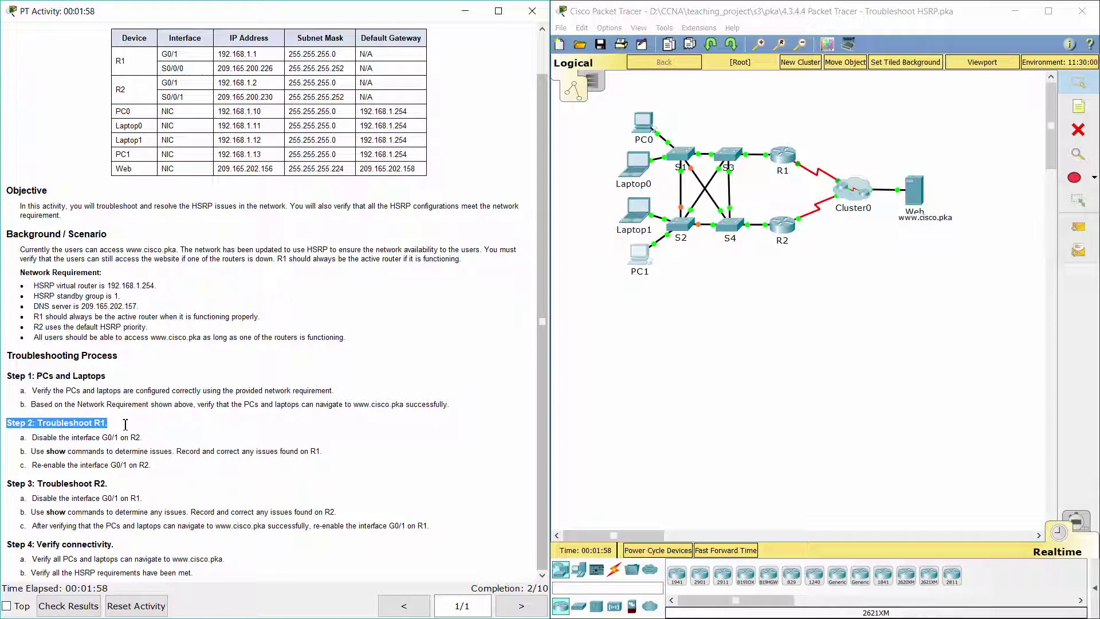
click(173, 435)
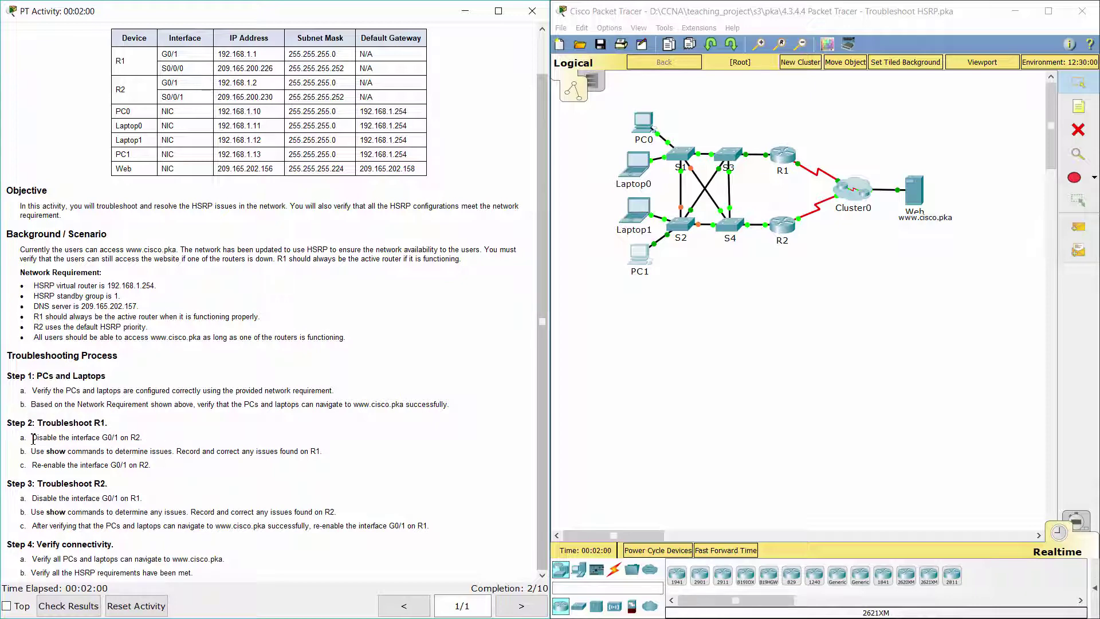
drag(22, 439, 136, 442)
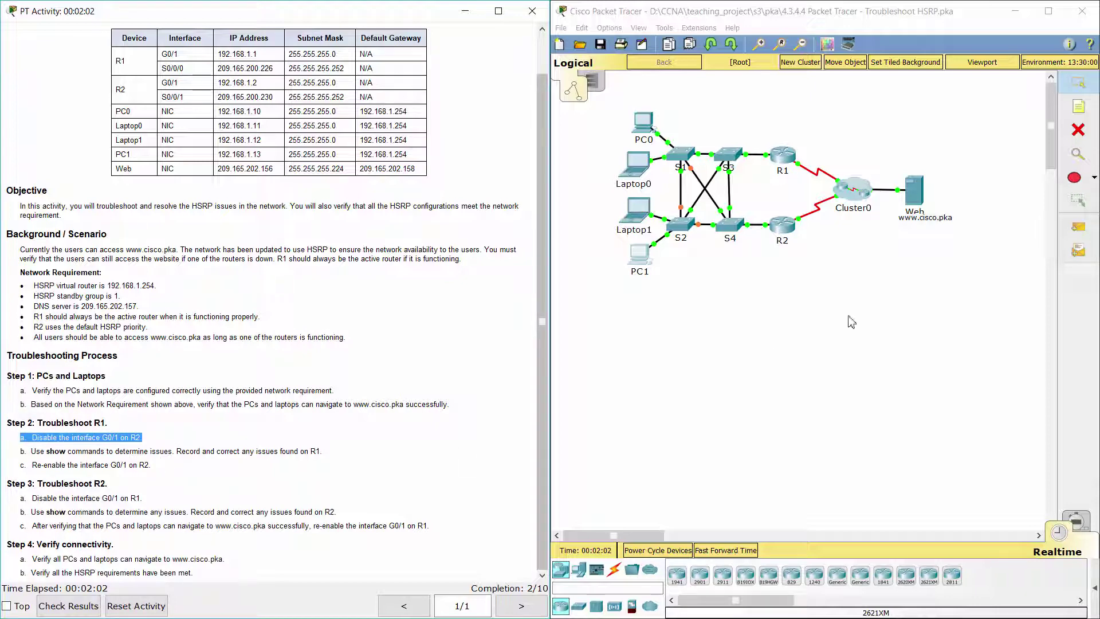
click(790, 232)
drag(516, 138, 542, 109)
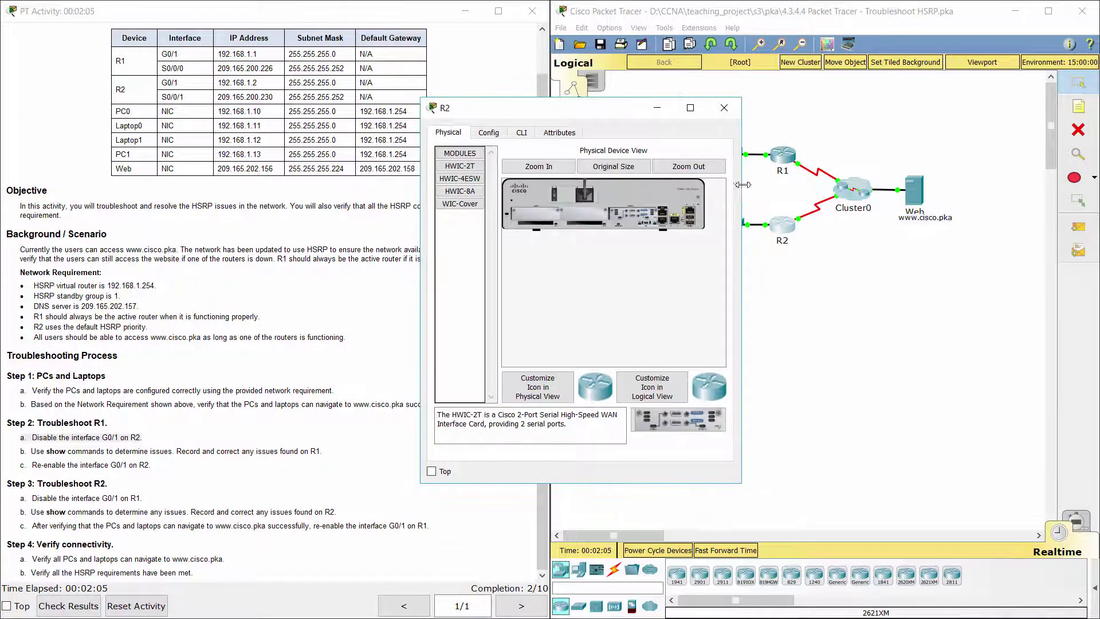
drag(740, 287, 887, 287)
click(521, 133)
drag(592, 399, 652, 408)
click(659, 414)
Step: Enter configuration mode on R2 and shut down interface g0/1
key(Return)
text(ena)
key(Return)
text(conf t)
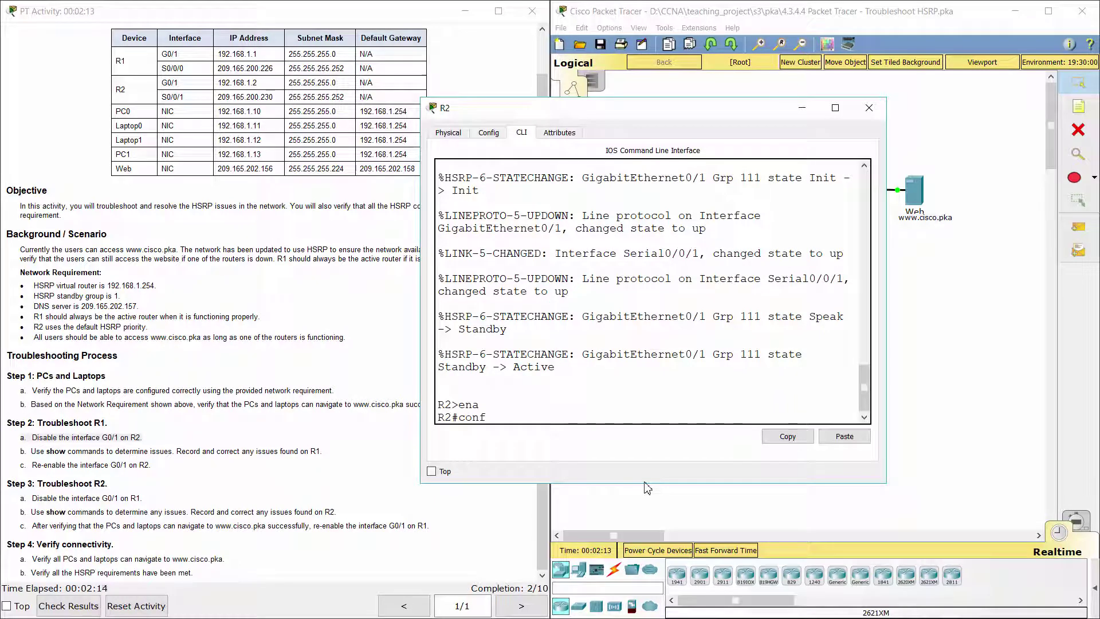
key(Return)
text(int g0)
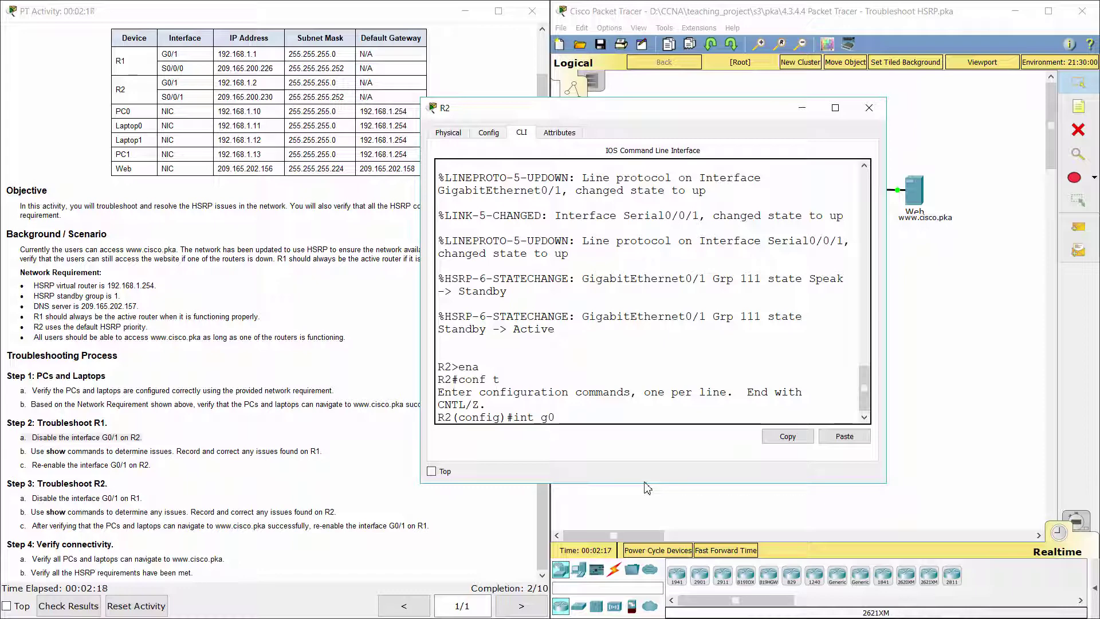
text(/1)
key(Return)
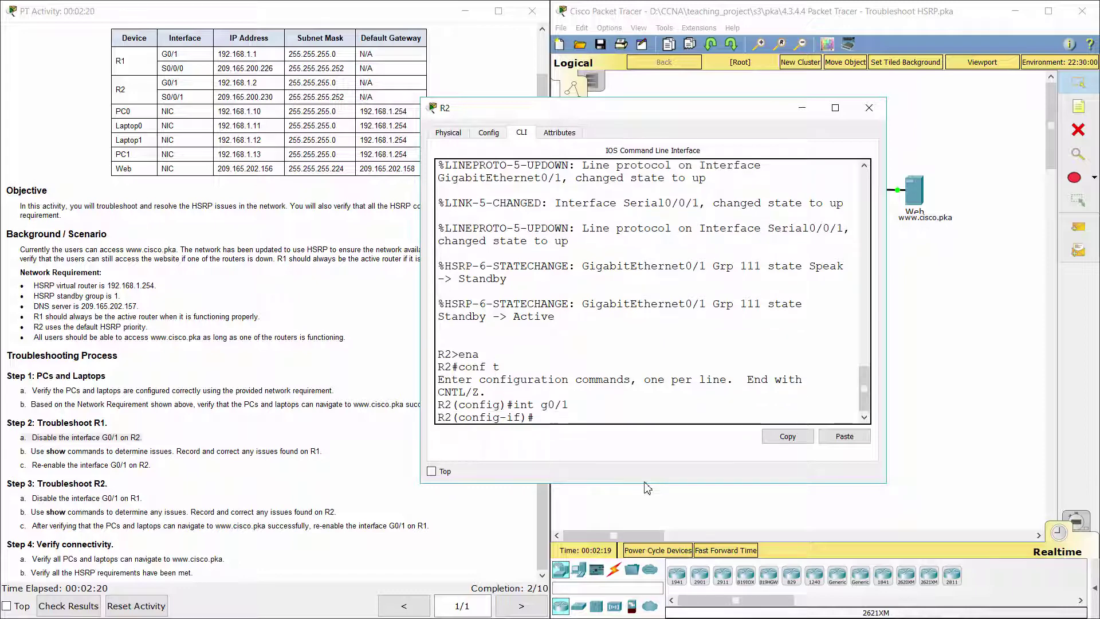
key(BackSpace)
text(shutdo)
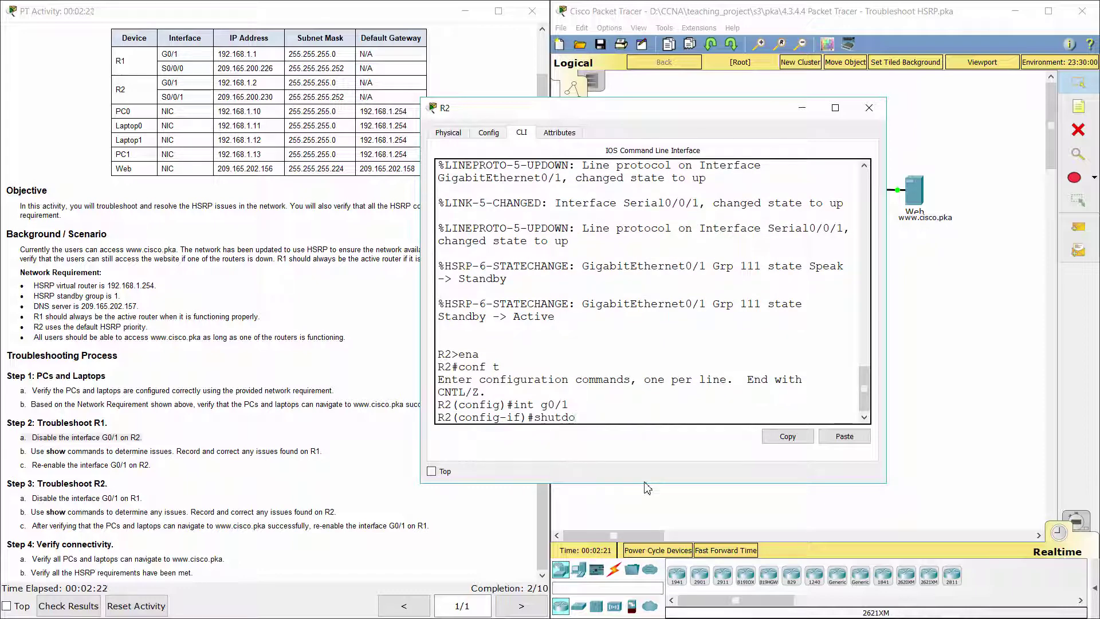
text(wn)
key(Return)
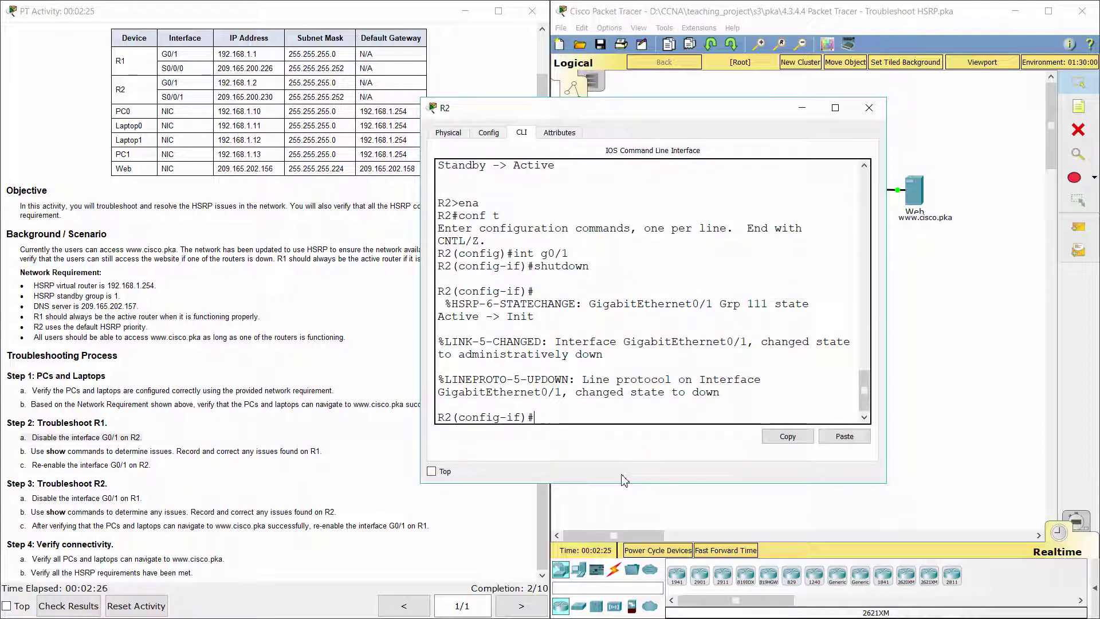
Step: Review instruction 2b and display R1's HSRP summary with show standby brief in privileged mode
click(344, 458)
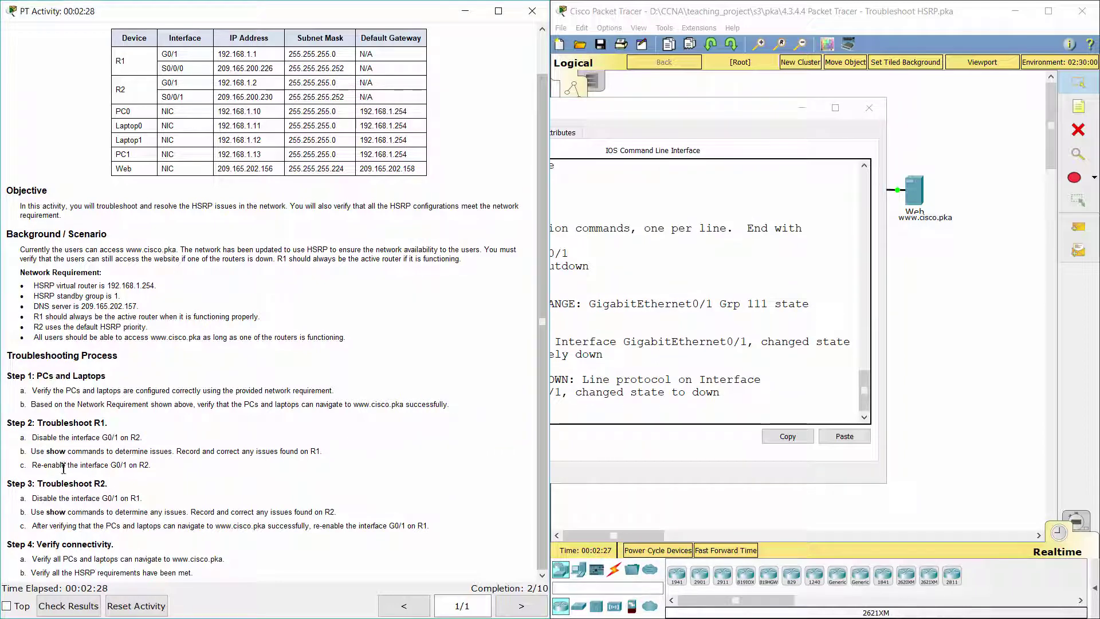
drag(24, 460, 347, 453)
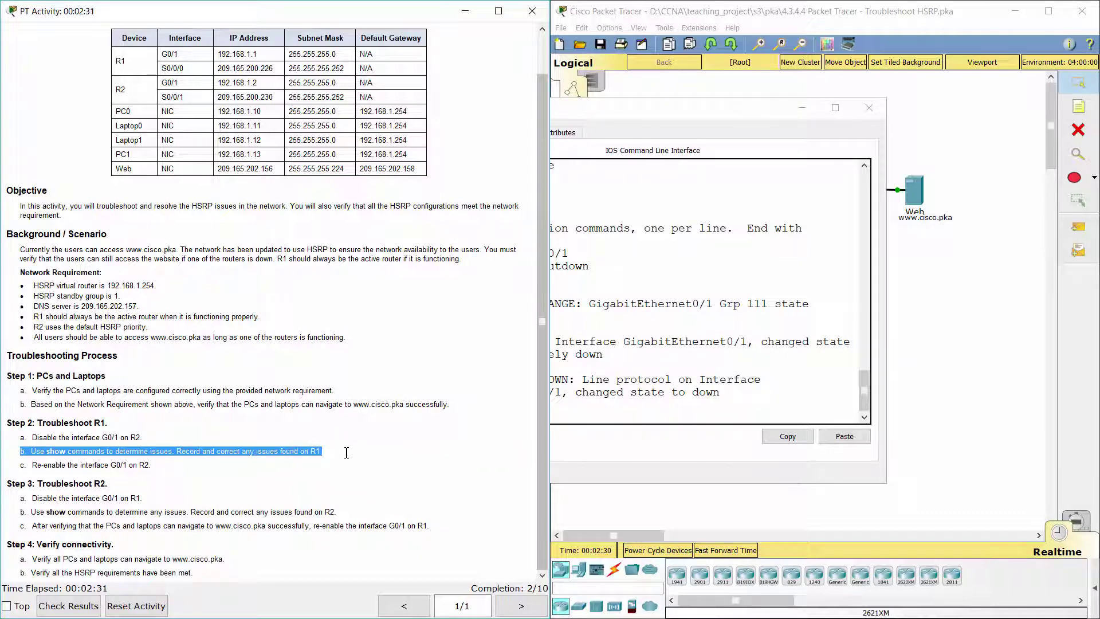
click(961, 356)
click(788, 158)
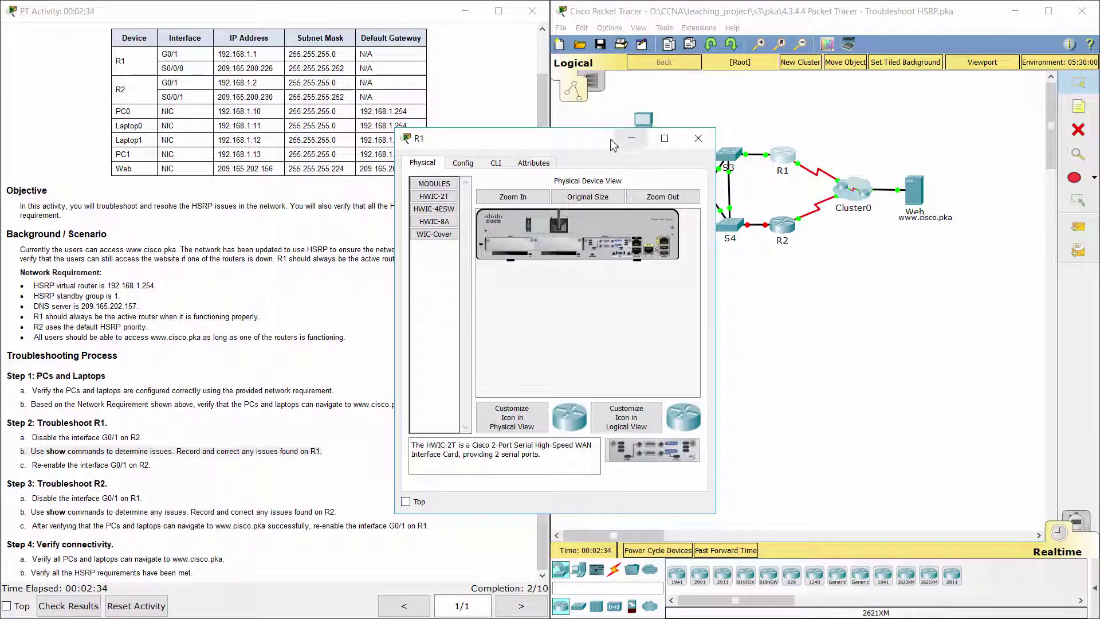
click(496, 163)
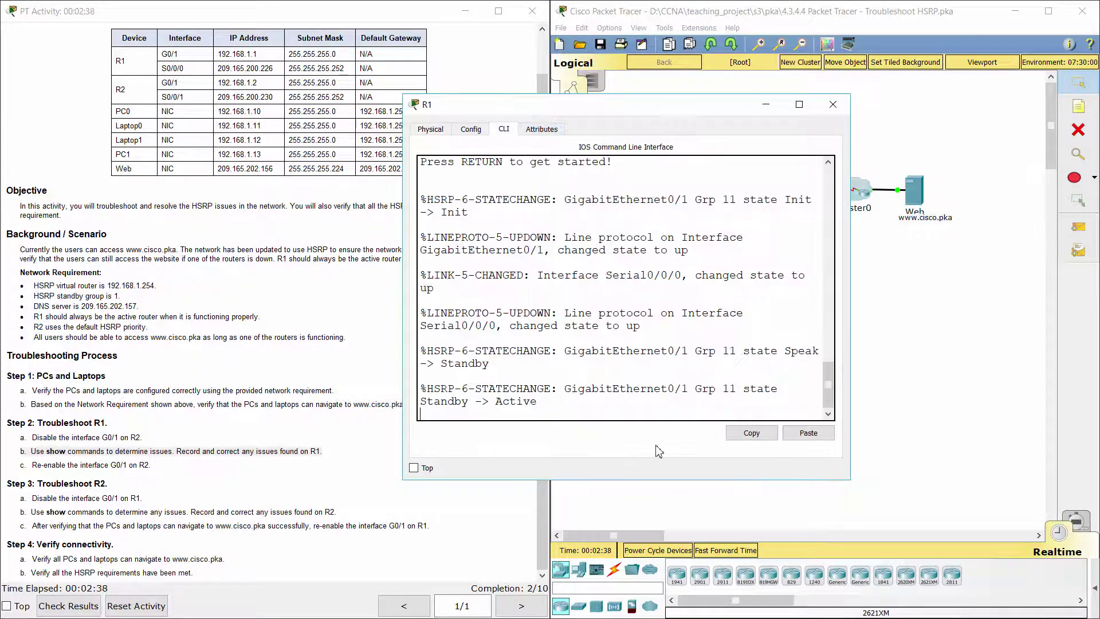
key(Return)
text(ena)
key(Return)
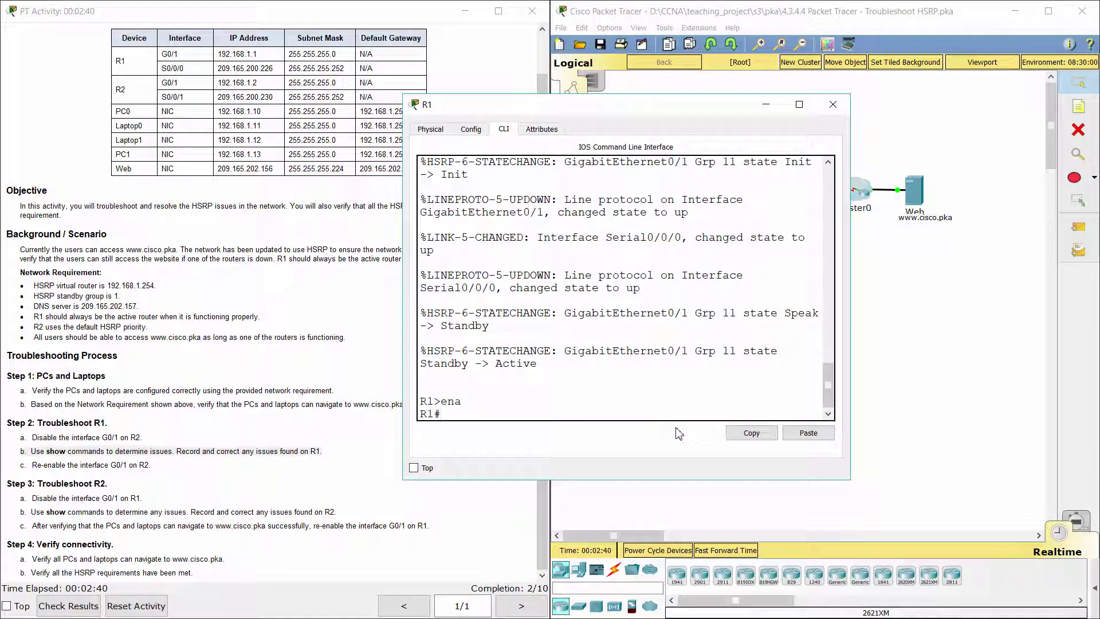
text(show standby)
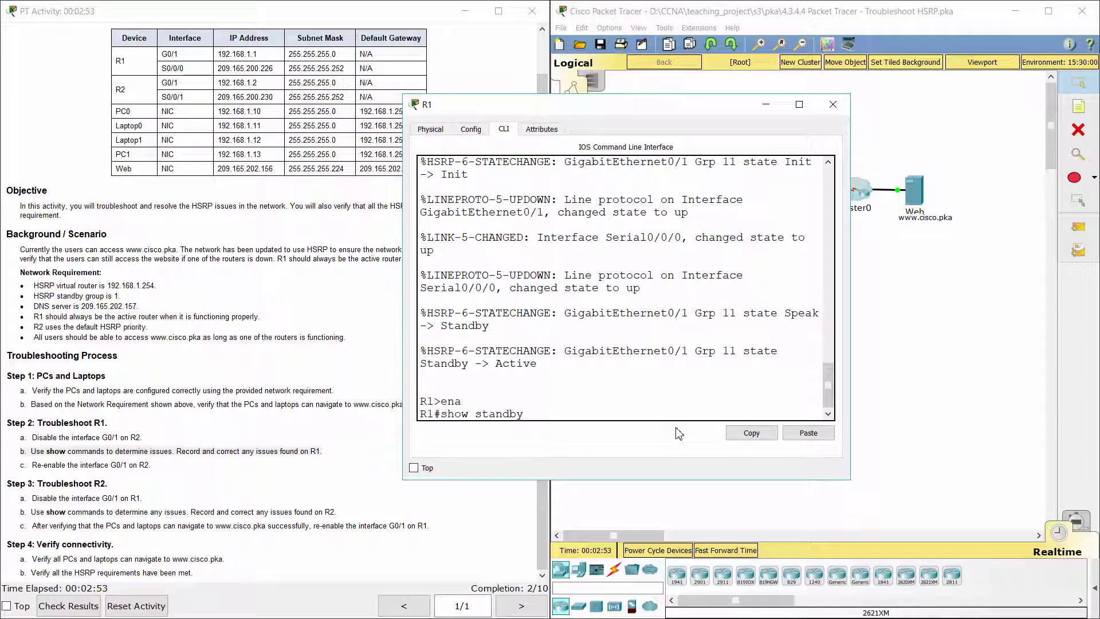
text(brief)
key(Return)
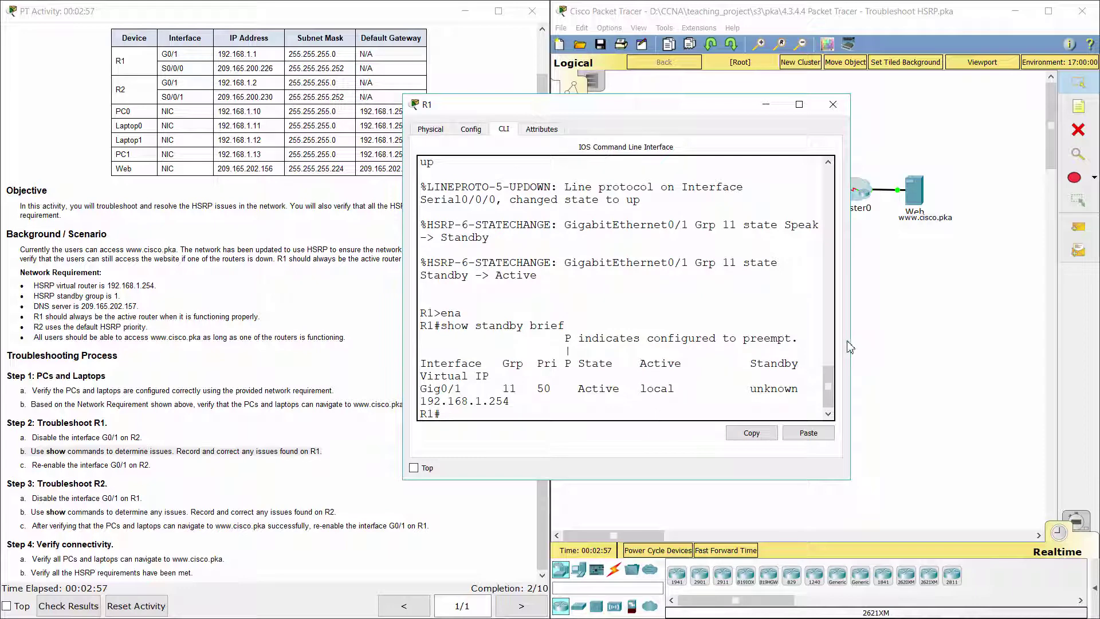
drag(852, 336, 1006, 325)
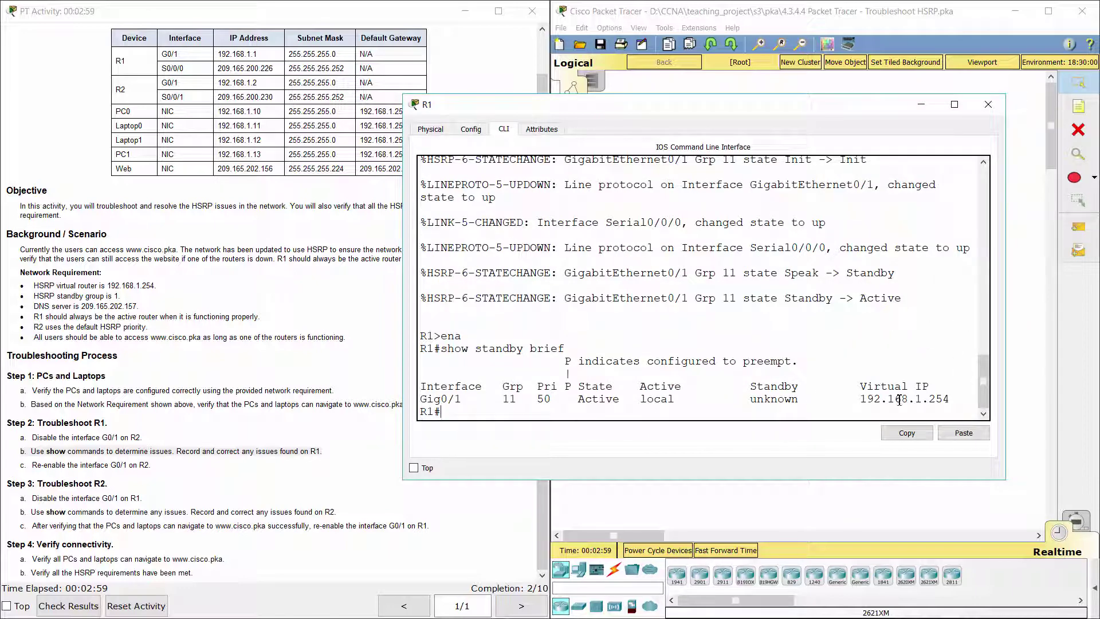
Step: Compare the HSRP group number in R1's standby summary with the group number in R2's console output
drag(503, 398, 528, 398)
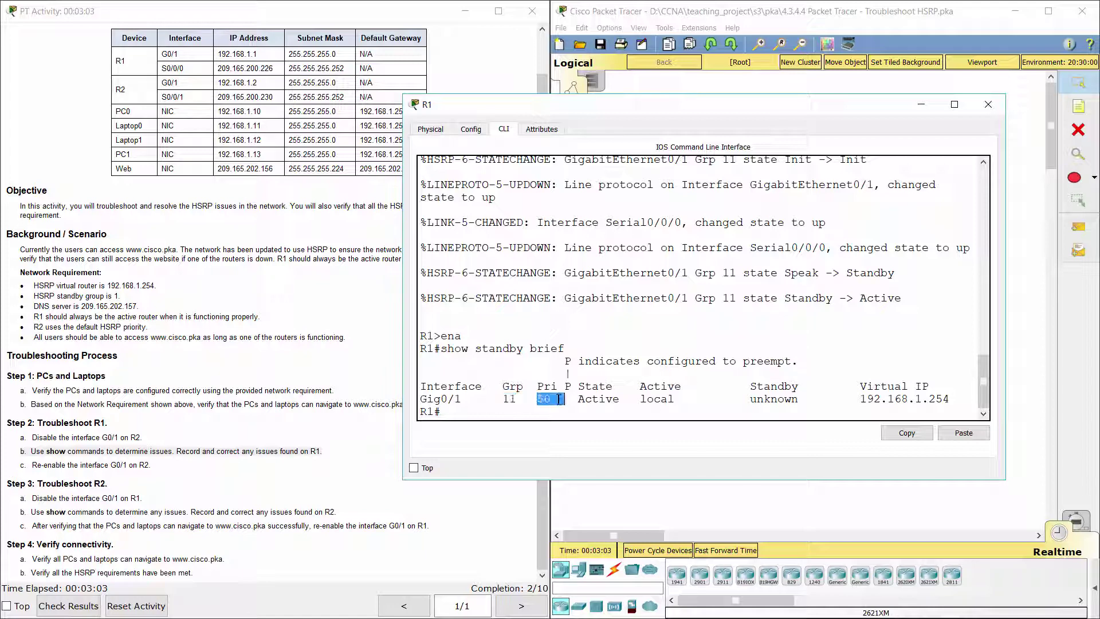
drag(497, 399, 555, 404)
click(1036, 246)
click(782, 244)
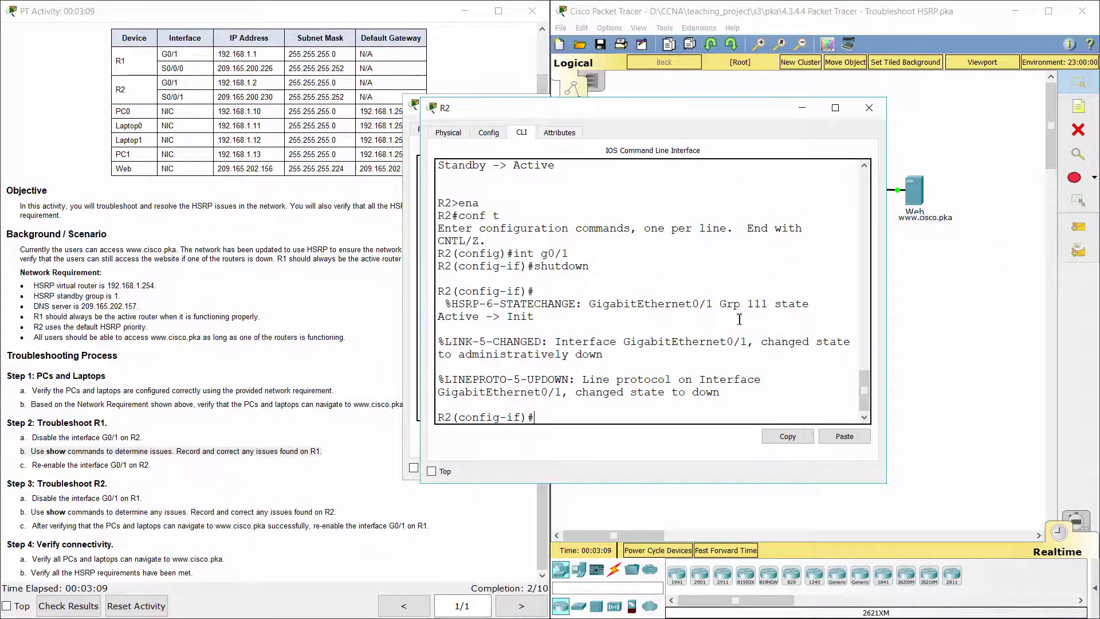
drag(741, 304, 771, 305)
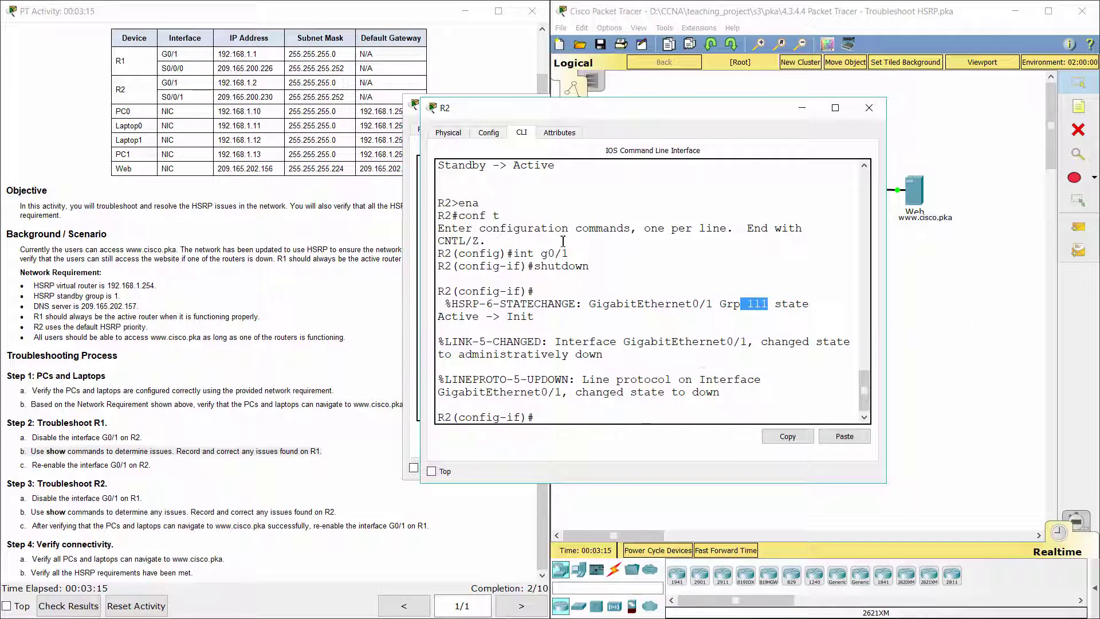
click(411, 171)
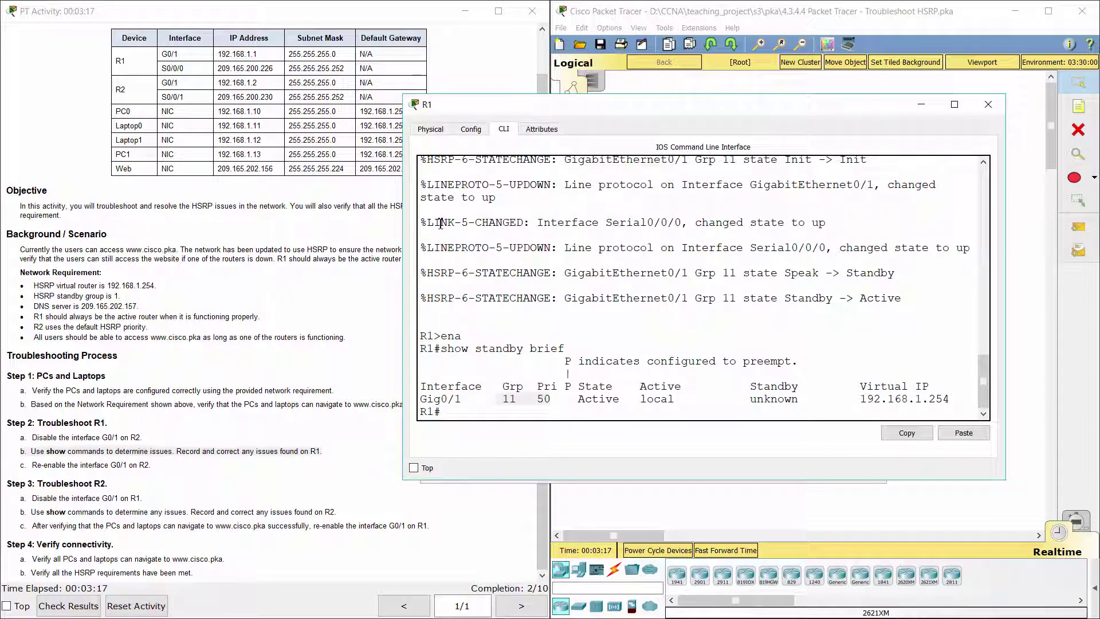
Step: On R1's interface g0/1, replace standby group 11 with an HSRP version 2 group 1 using virtual IP 192.168.1.254
click(257, 454)
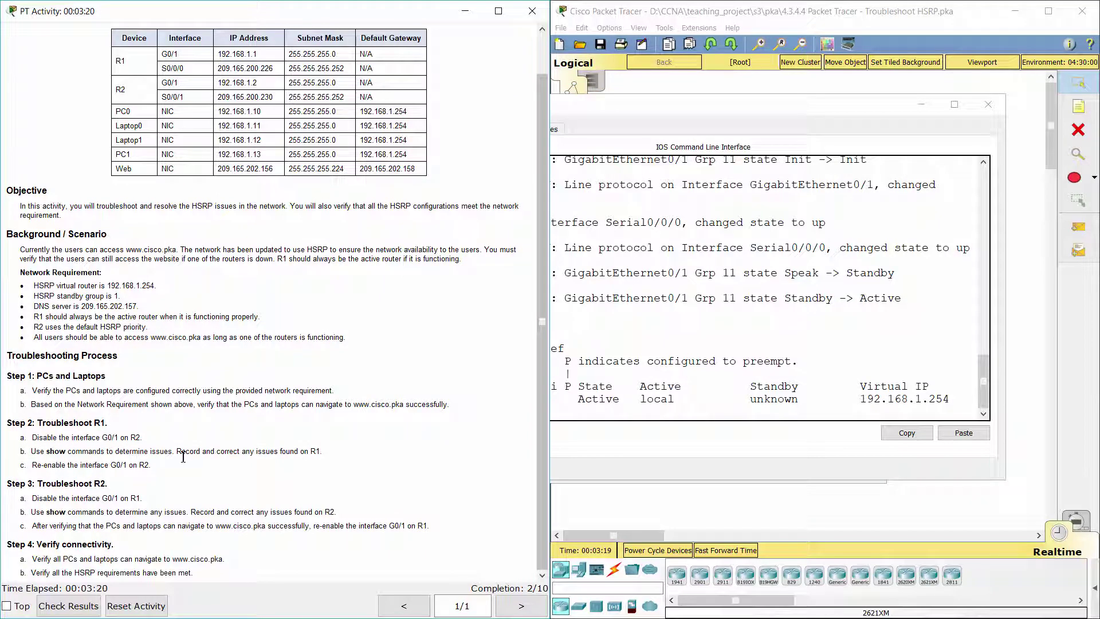
drag(216, 453, 336, 451)
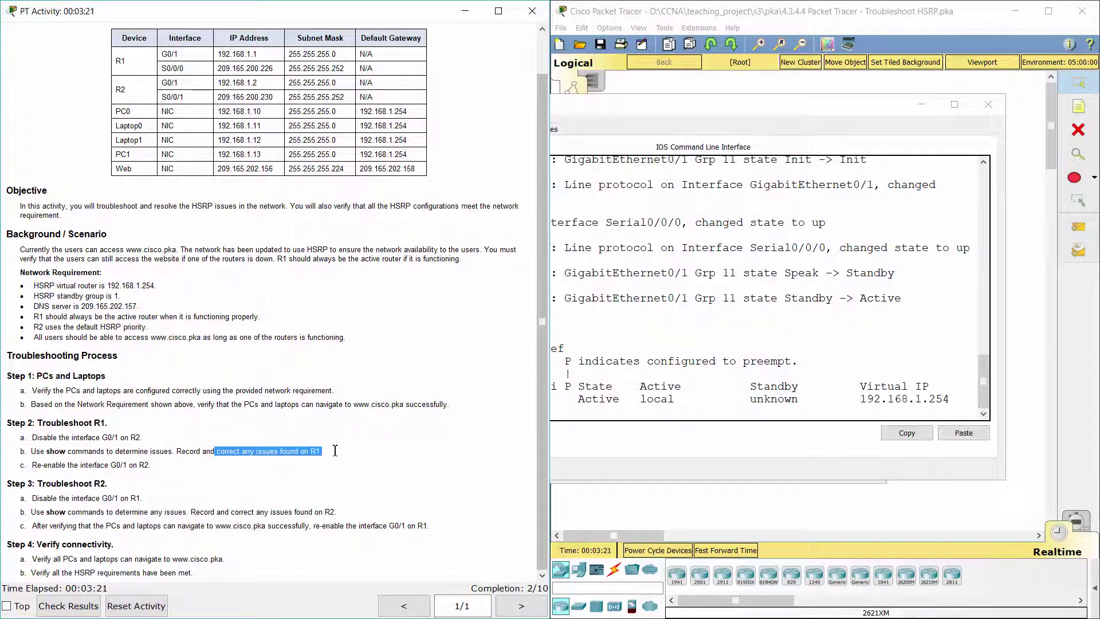
click(654, 420)
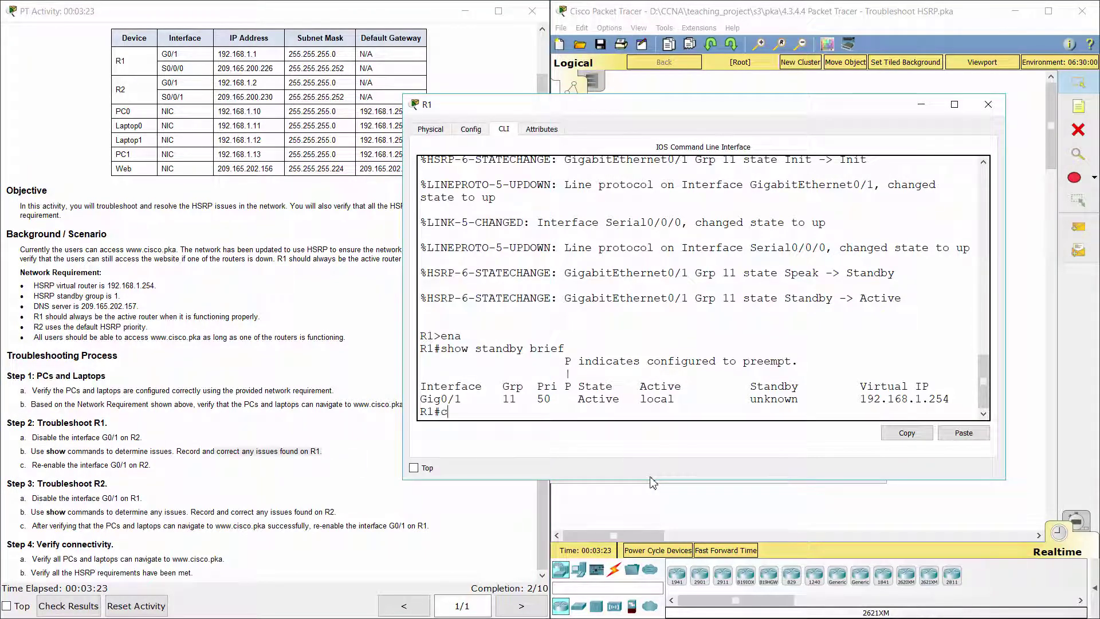
text(conf t)
key(Return)
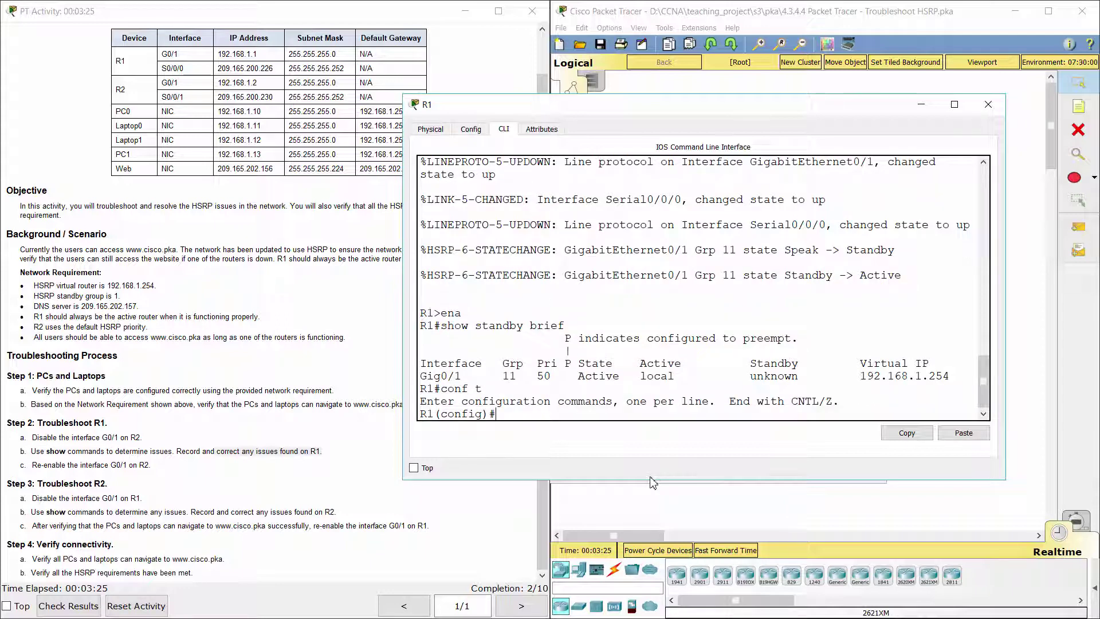
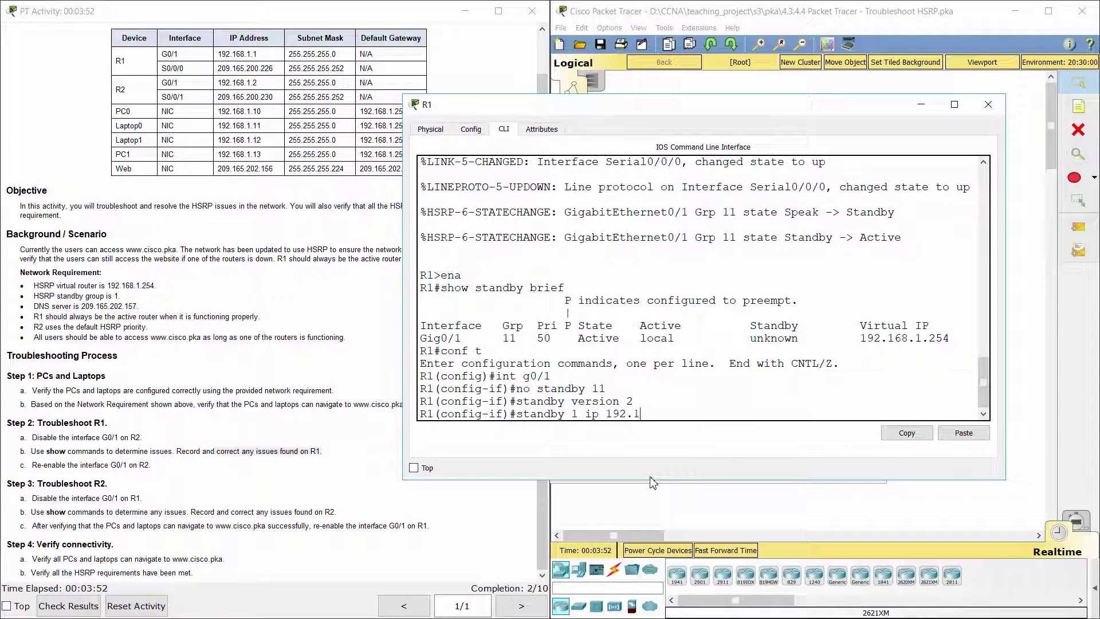
text(ip 192.168.1.254)
key(Return)
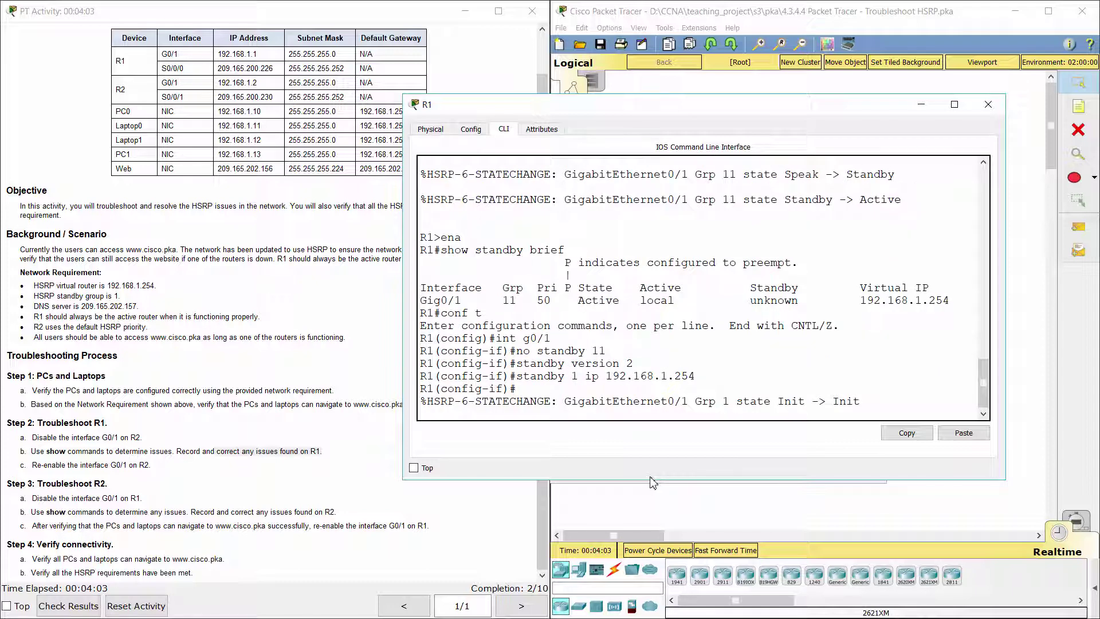
key(Return)
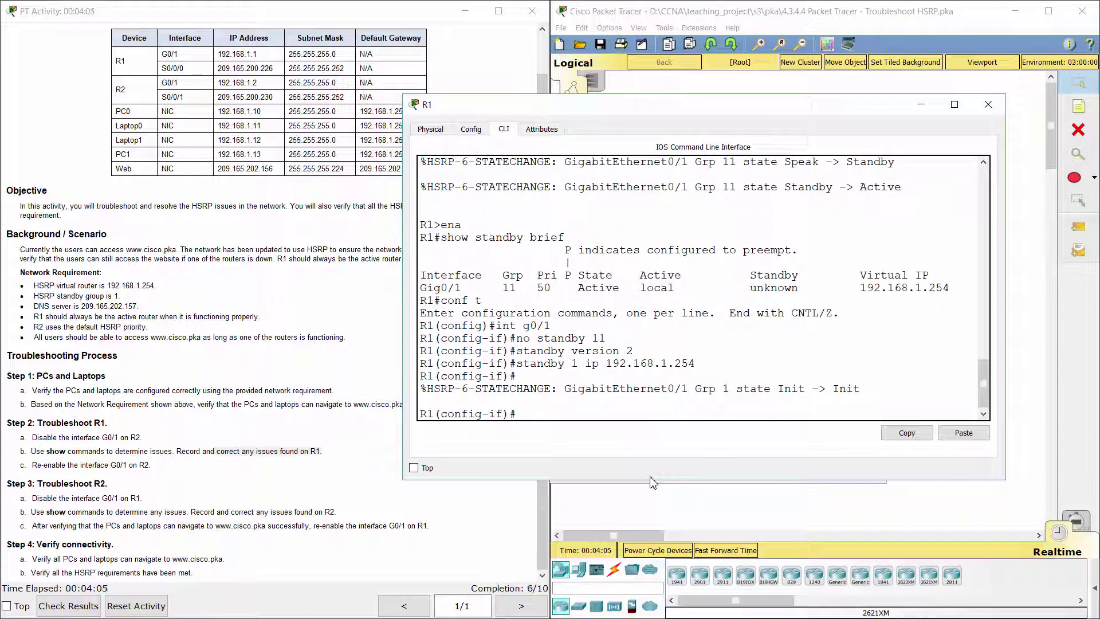
Step: Set standby group 1 on R1's g0/1 to priority 150 with preempt, and check it against the active-router requirement
text(standby)
text(1 prio)
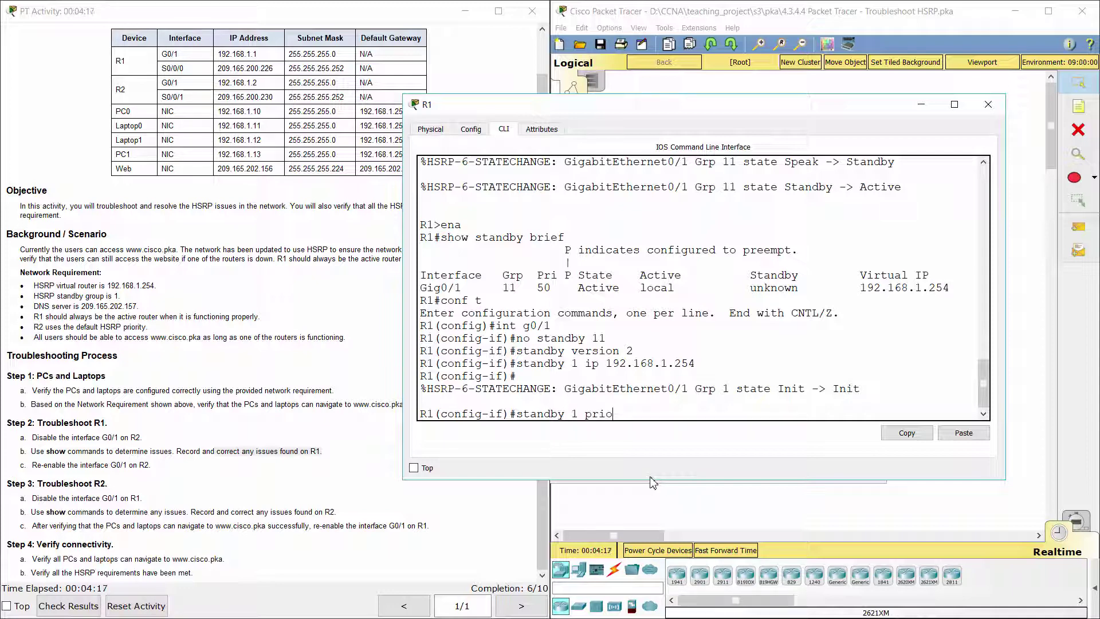
text(rity 150)
key(Return)
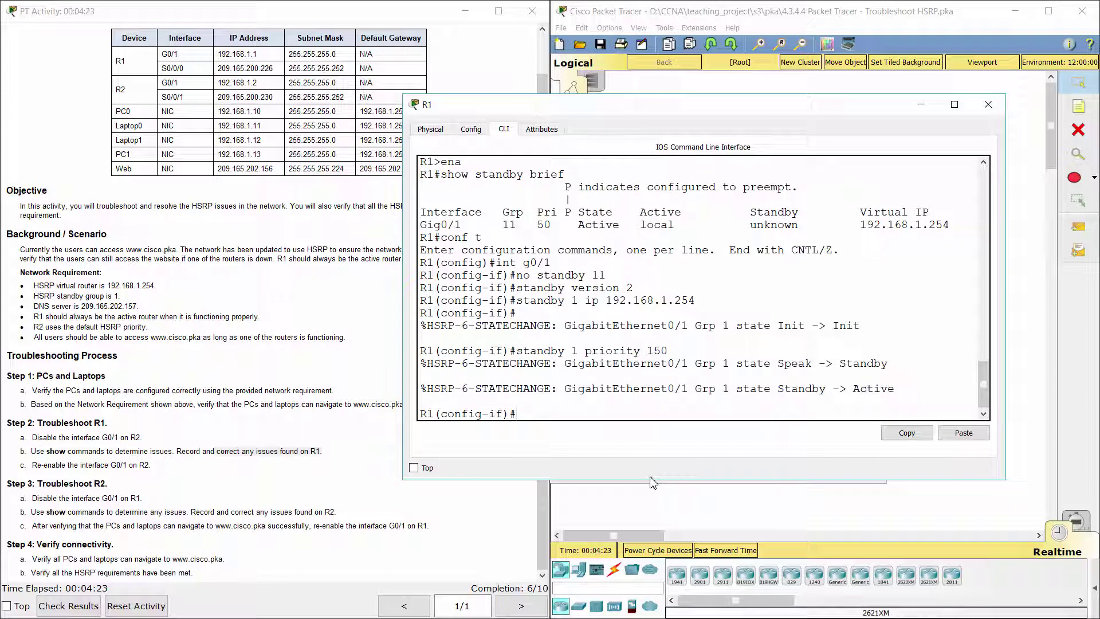
text(standby 1 pree)
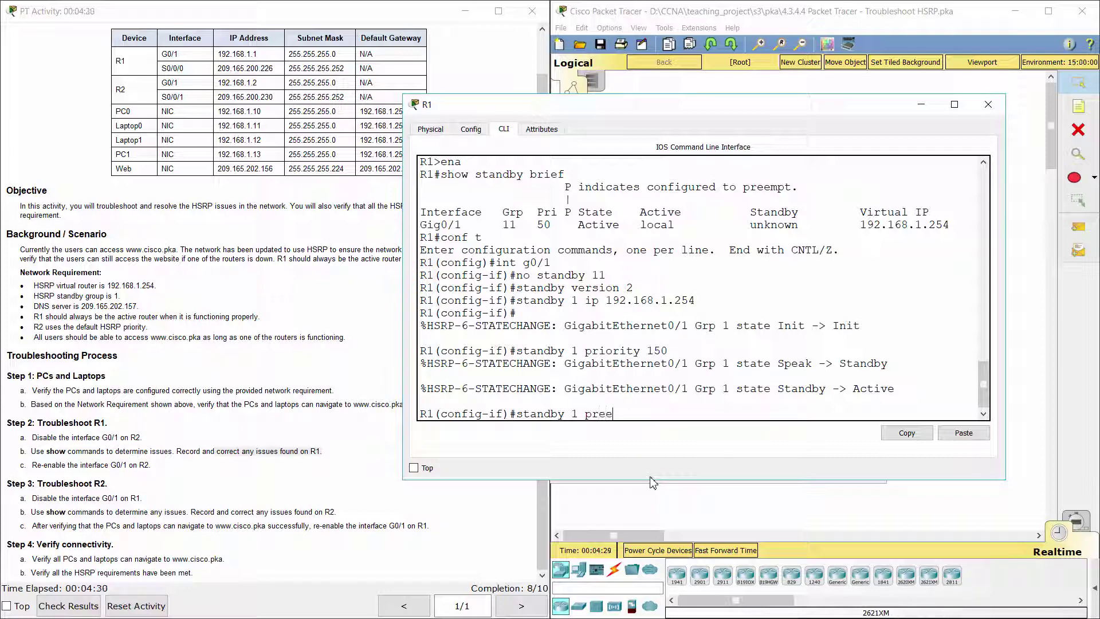
text(mpt)
key(Return)
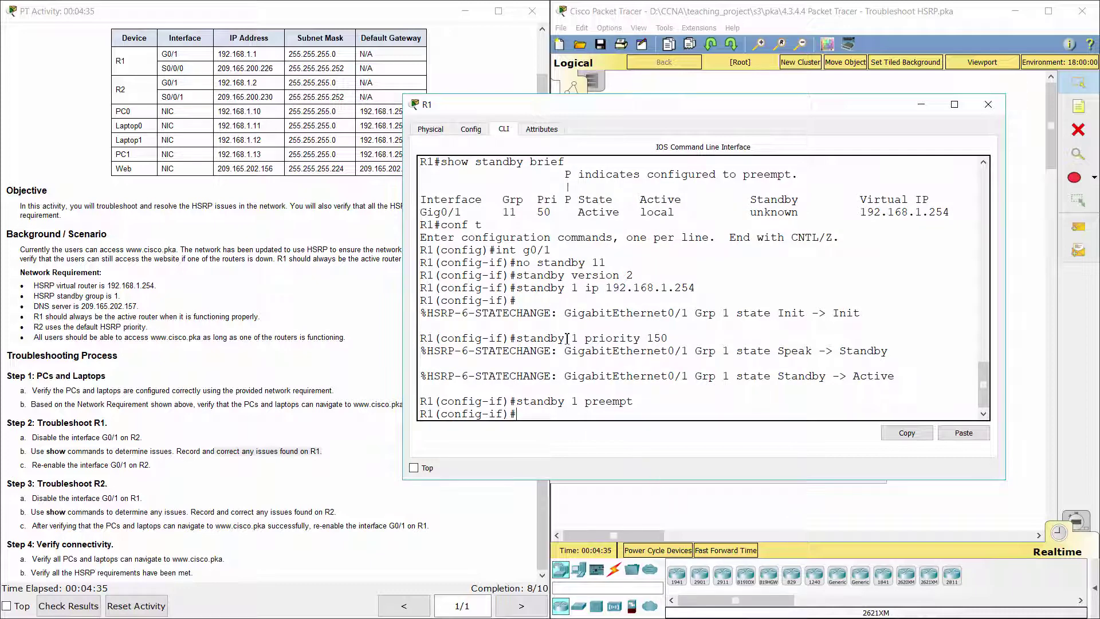
drag(517, 339, 635, 401)
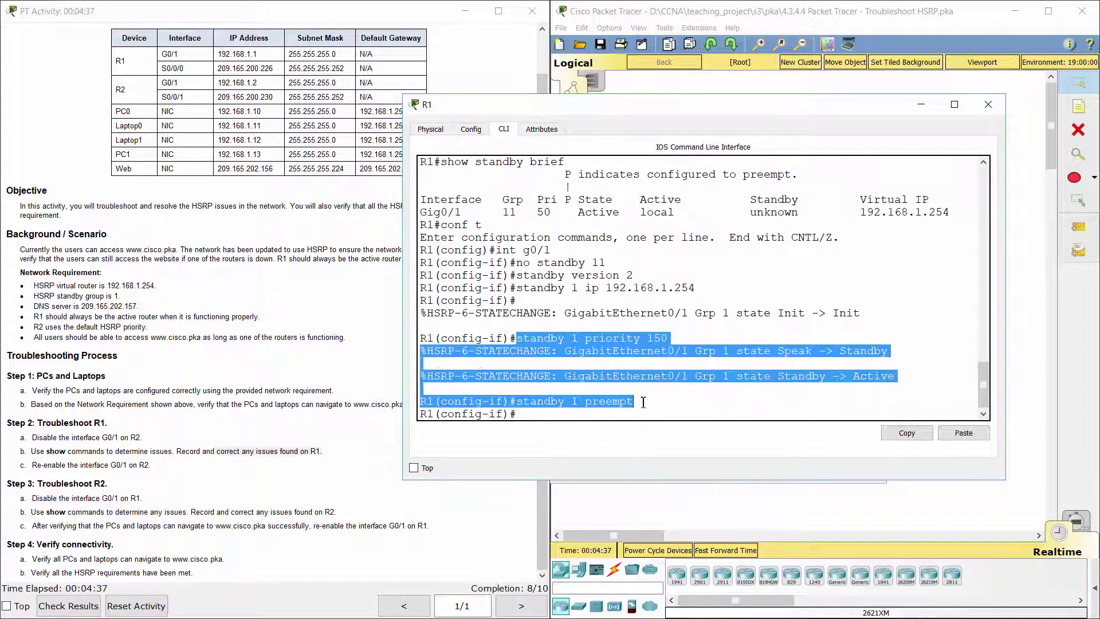
click(168, 302)
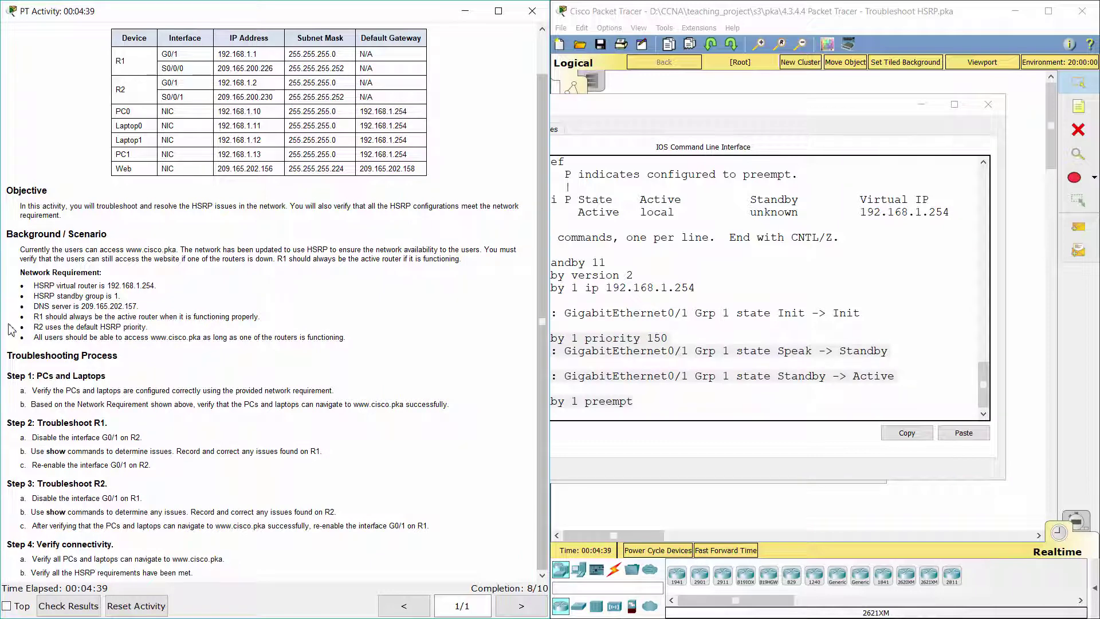
drag(25, 319, 260, 317)
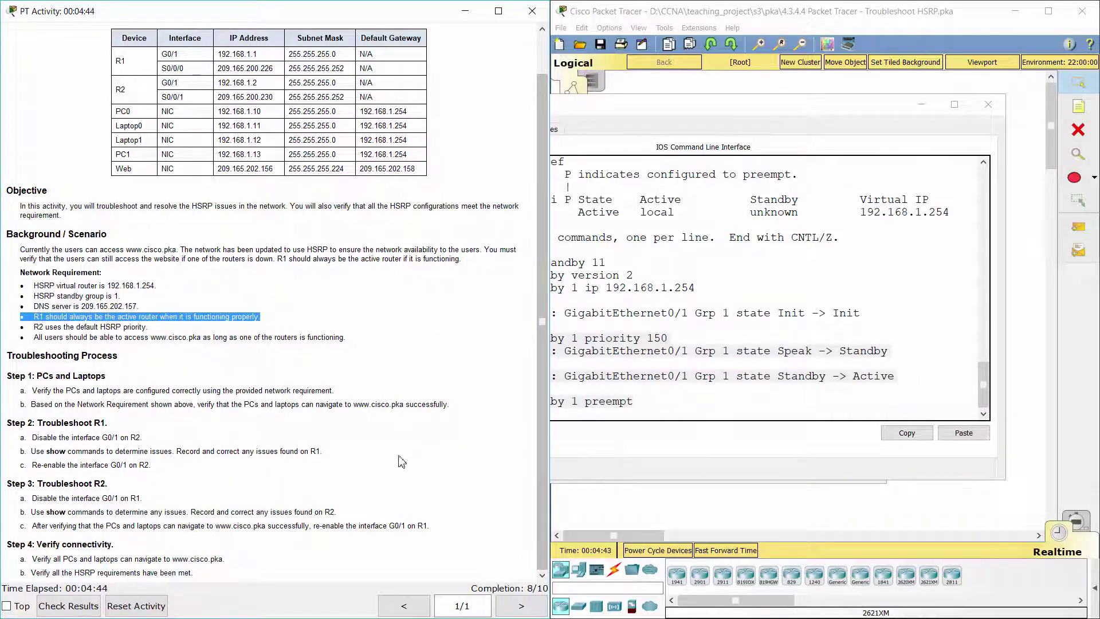
Step: Follow instruction 2c and re-enable interface g0/1 on R2 with no shutdown
click(394, 473)
drag(21, 465, 156, 468)
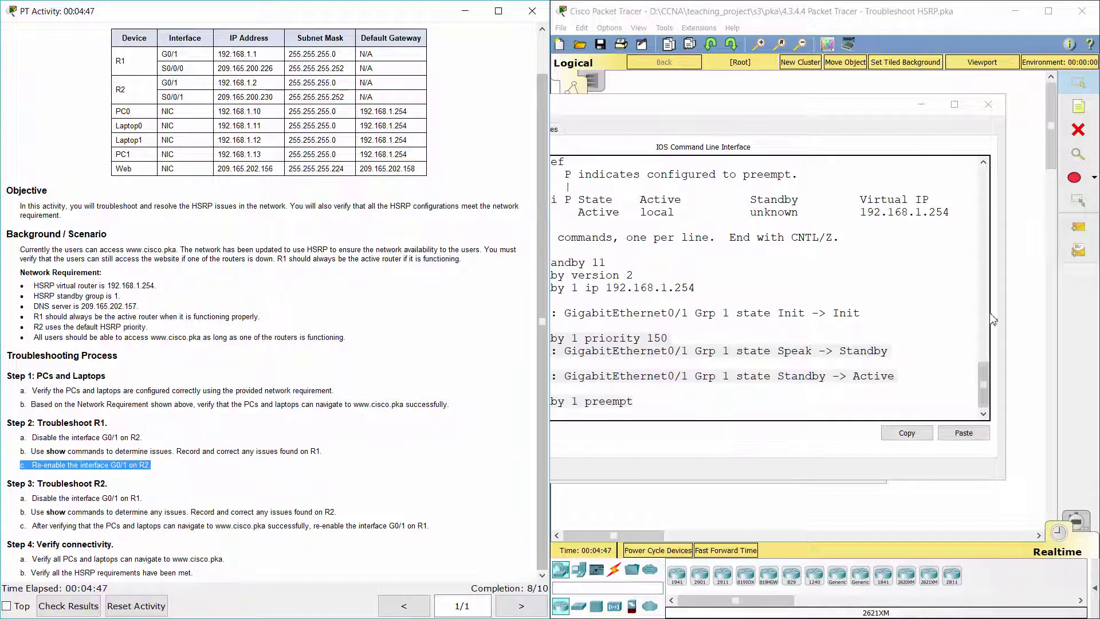
click(1012, 310)
click(783, 225)
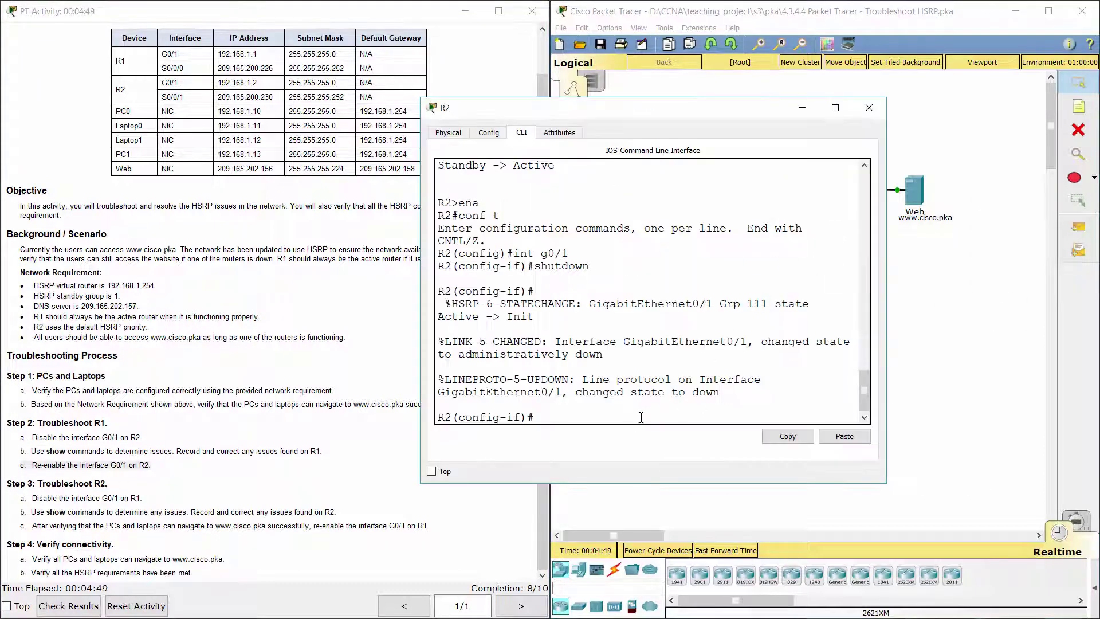
text(no shutdown)
key(Return)
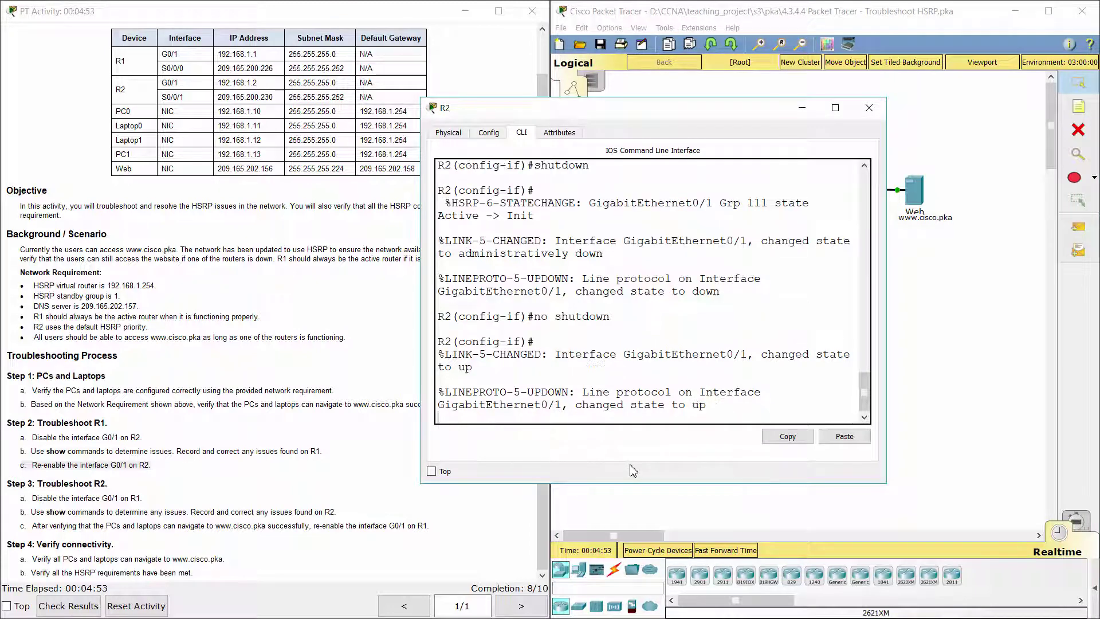
Step: Review the Step 3 instructions for troubleshooting R2 and shut down interface g0/1 on R1
click(275, 492)
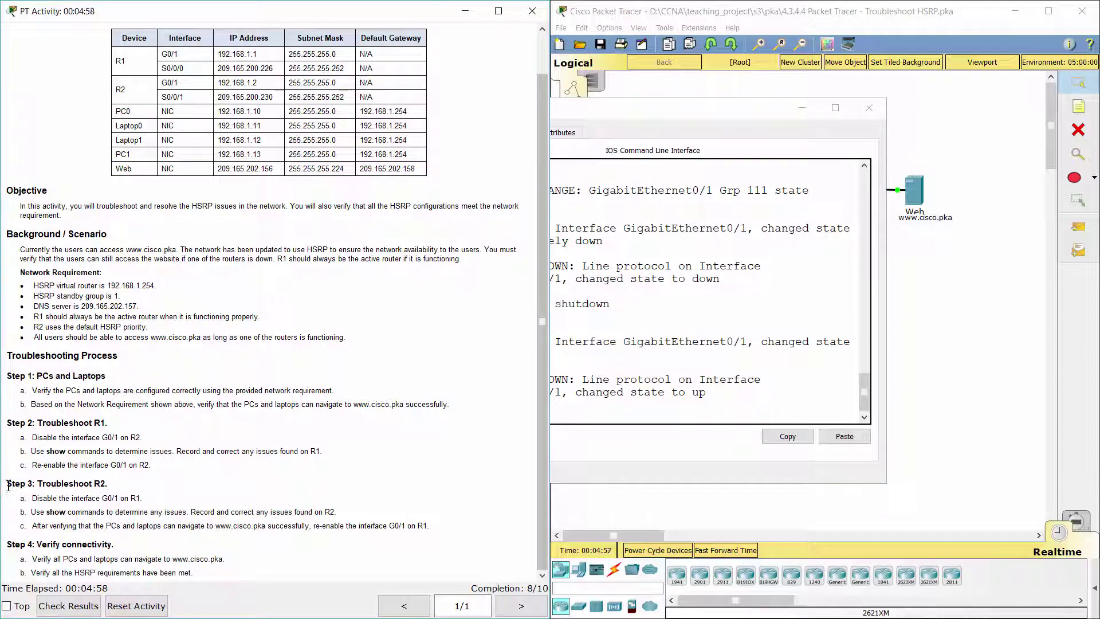
drag(7, 484, 114, 486)
drag(11, 505, 192, 505)
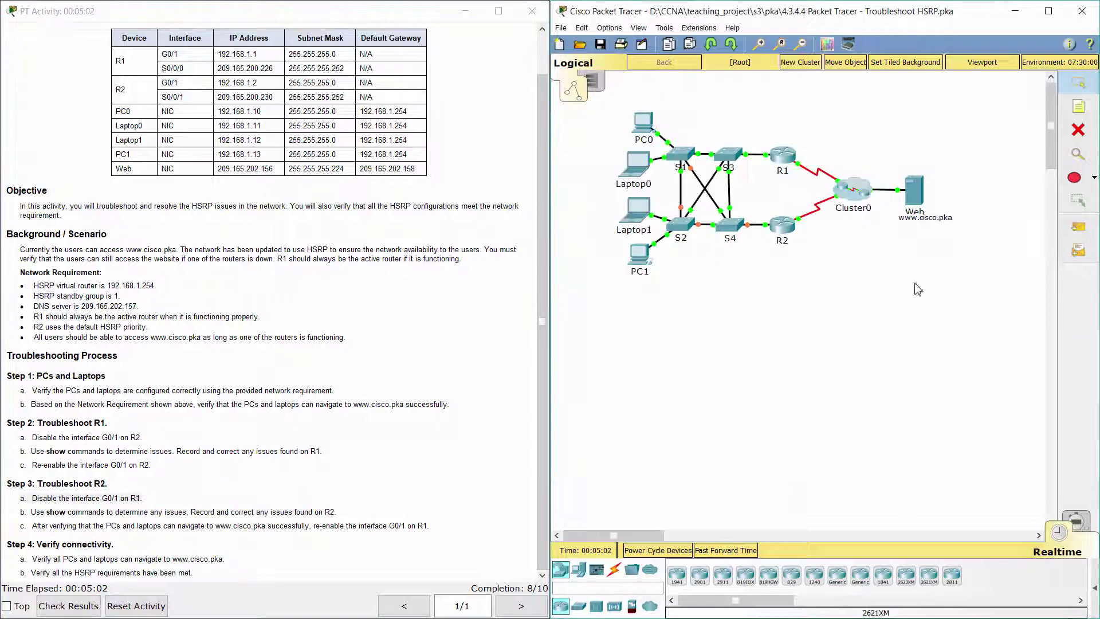
click(795, 166)
key(Return)
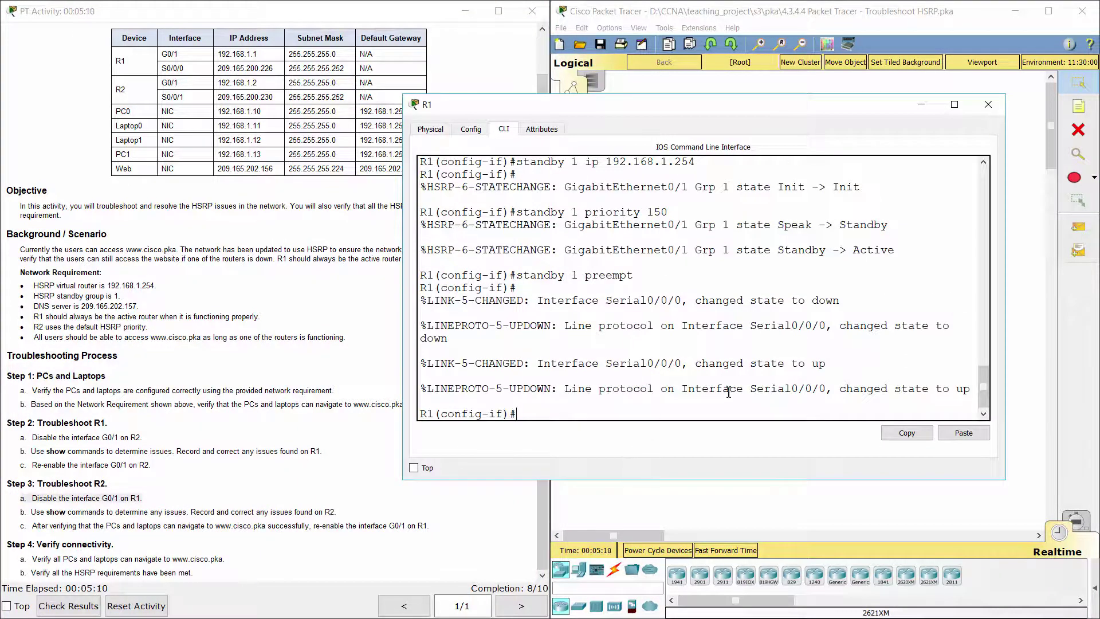
text(shutdown)
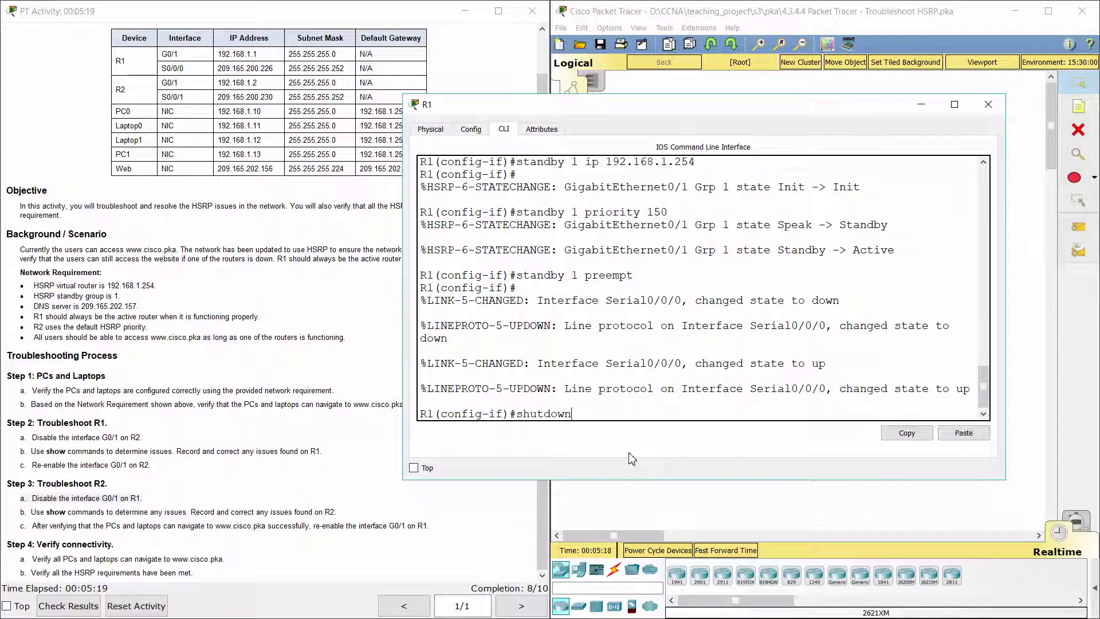
key(Return)
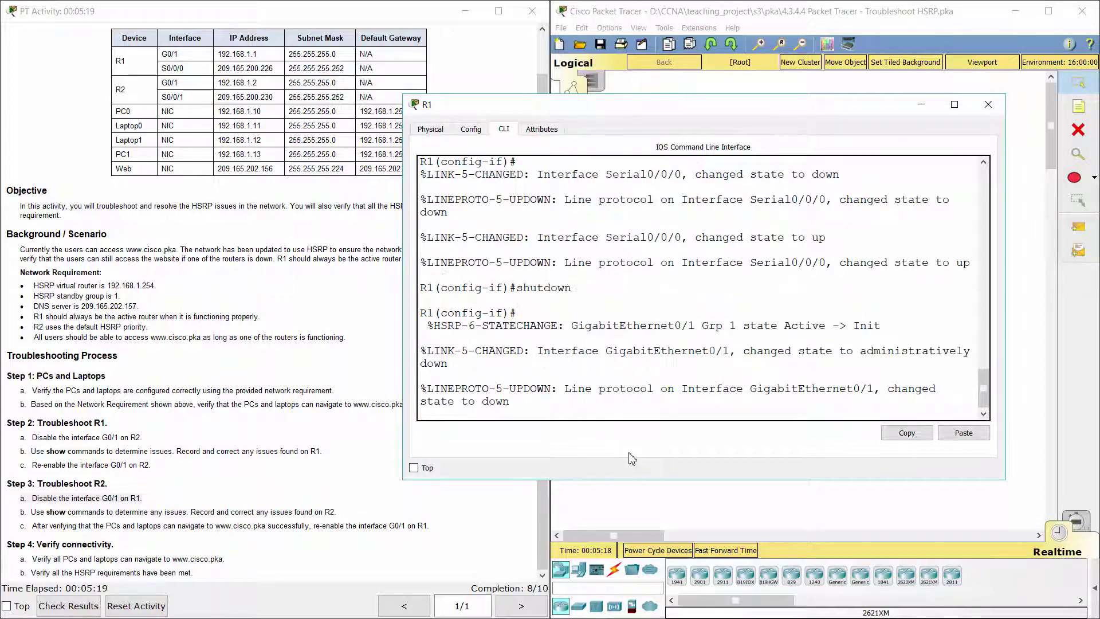
key(Return)
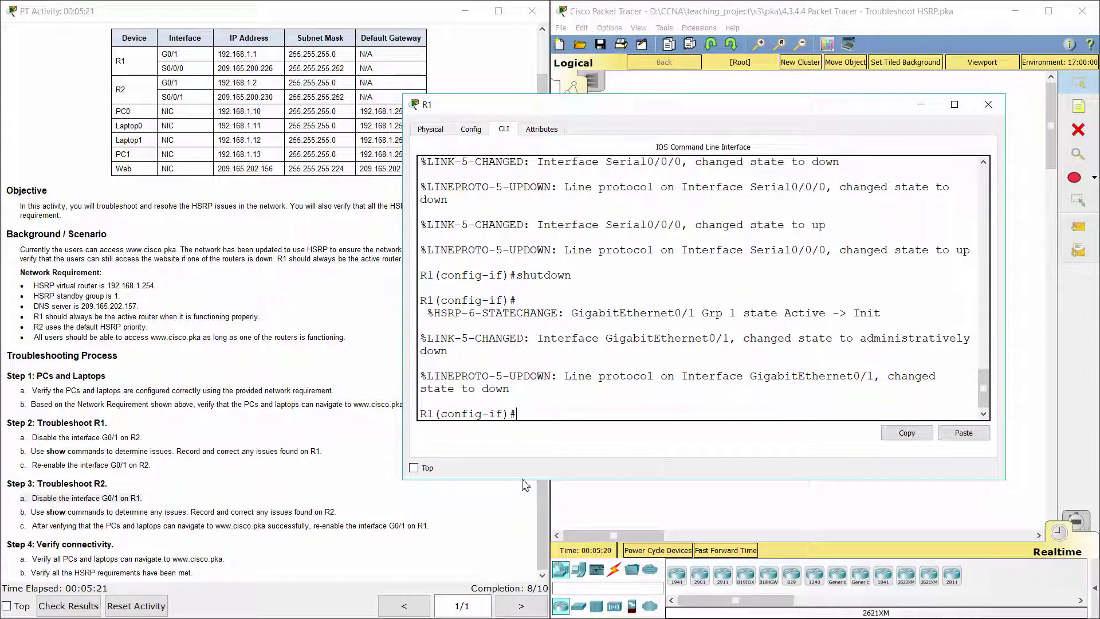
Step: Follow instruction 3b and display R2's HSRP summary with do show standby brief, checking its group number
drag(13, 512, 348, 514)
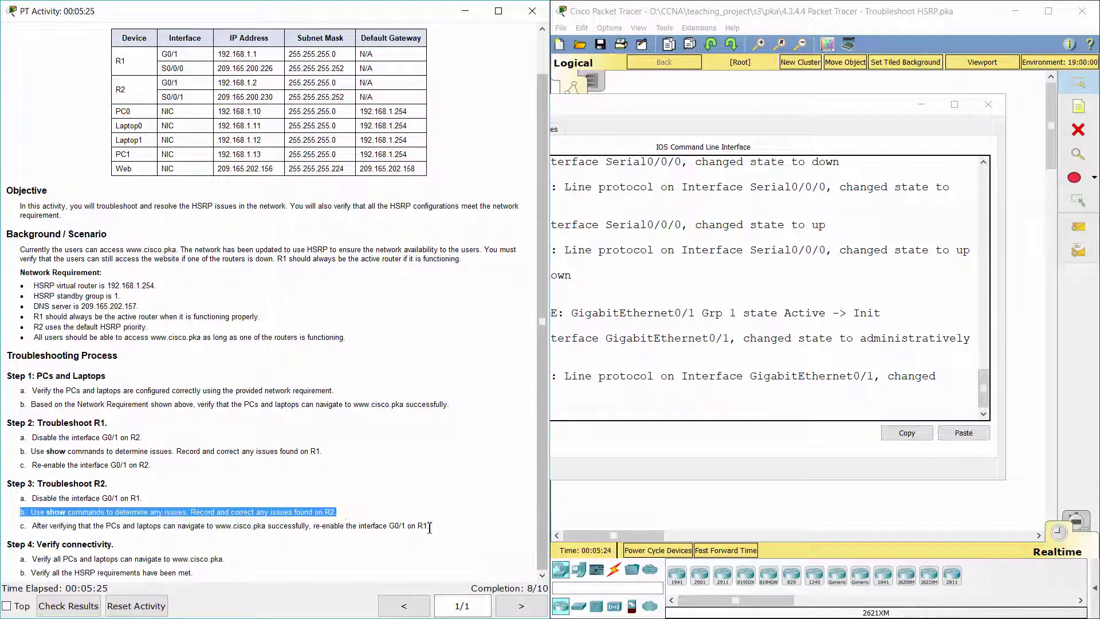
click(1040, 357)
click(784, 228)
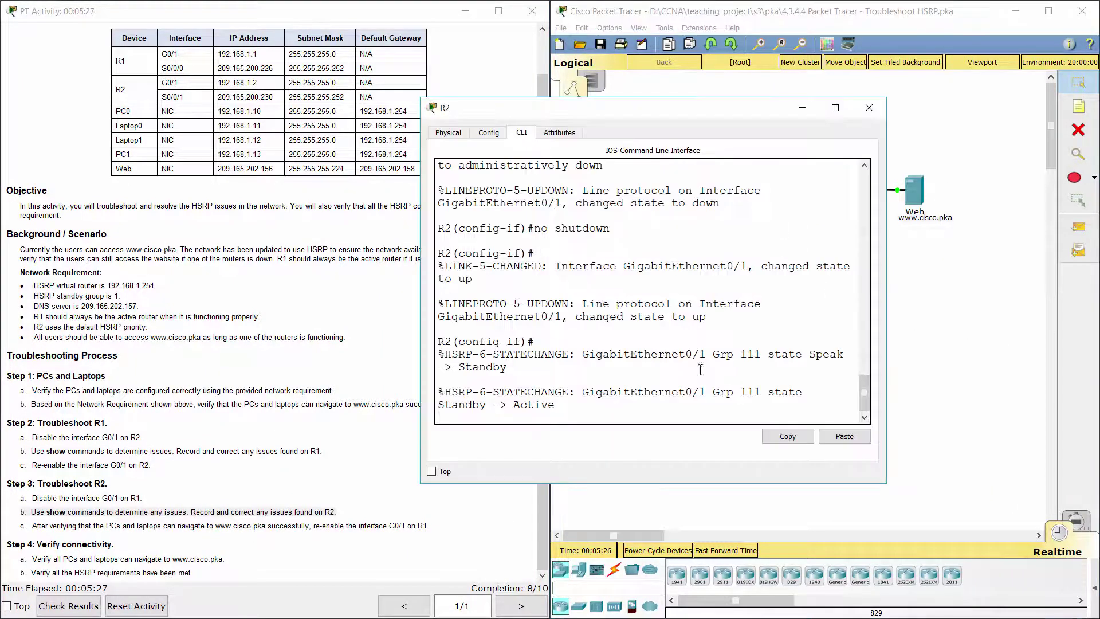
key(Return)
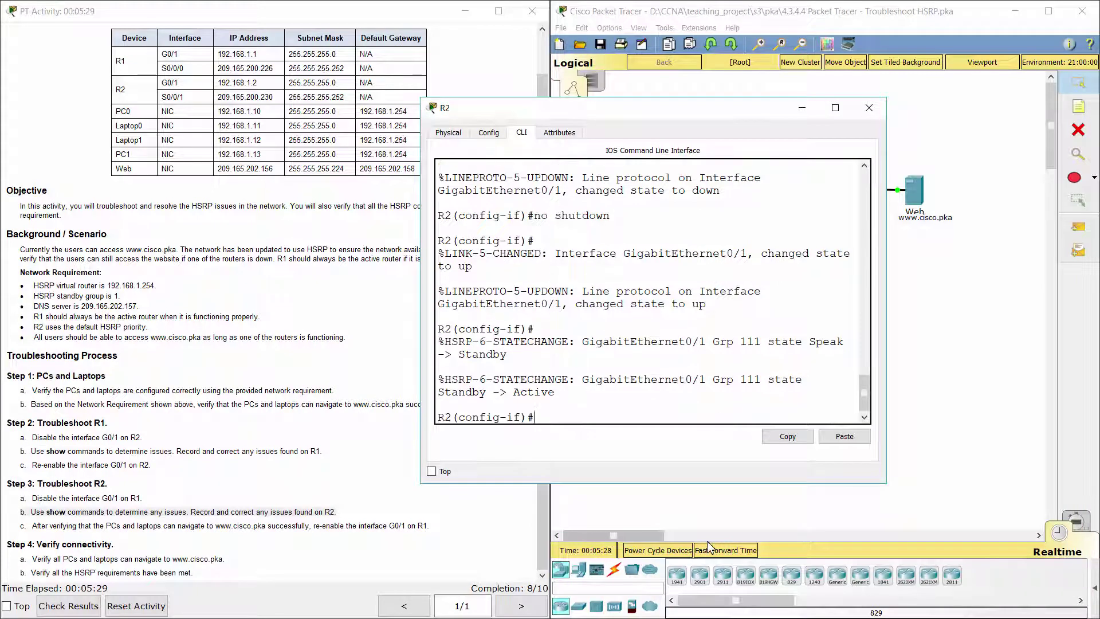
text(do show standby)
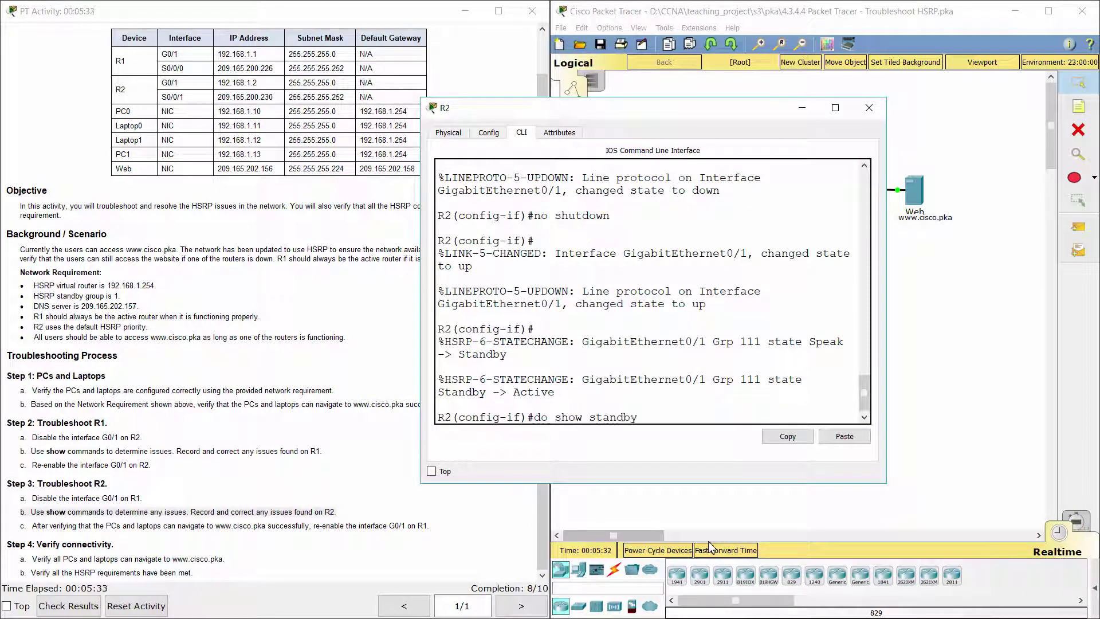
text( brief)
key(Return)
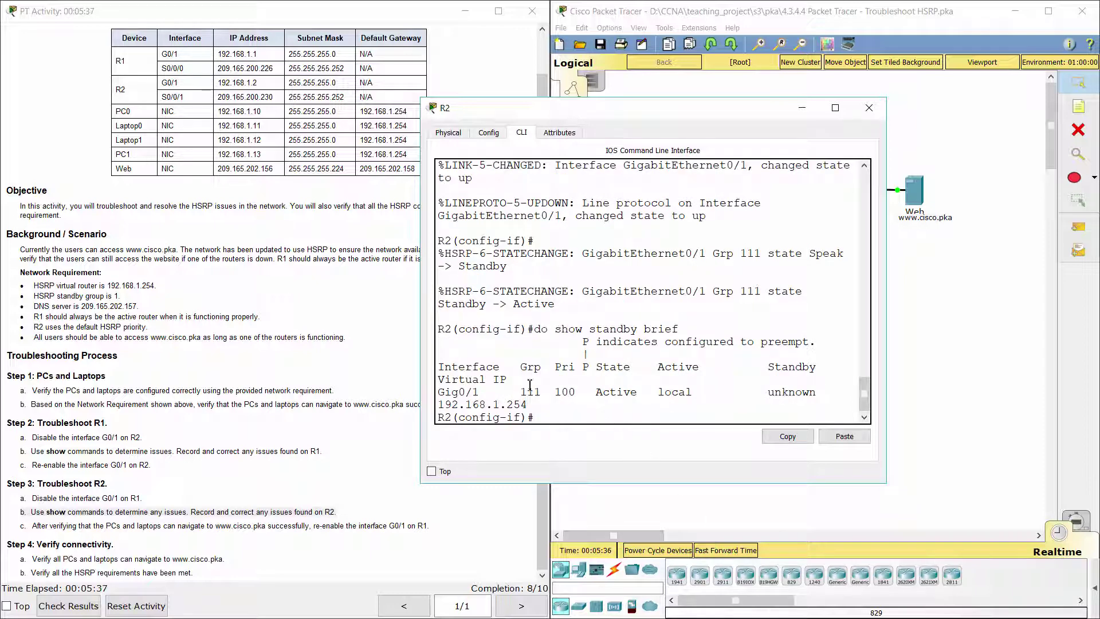
drag(514, 392, 548, 393)
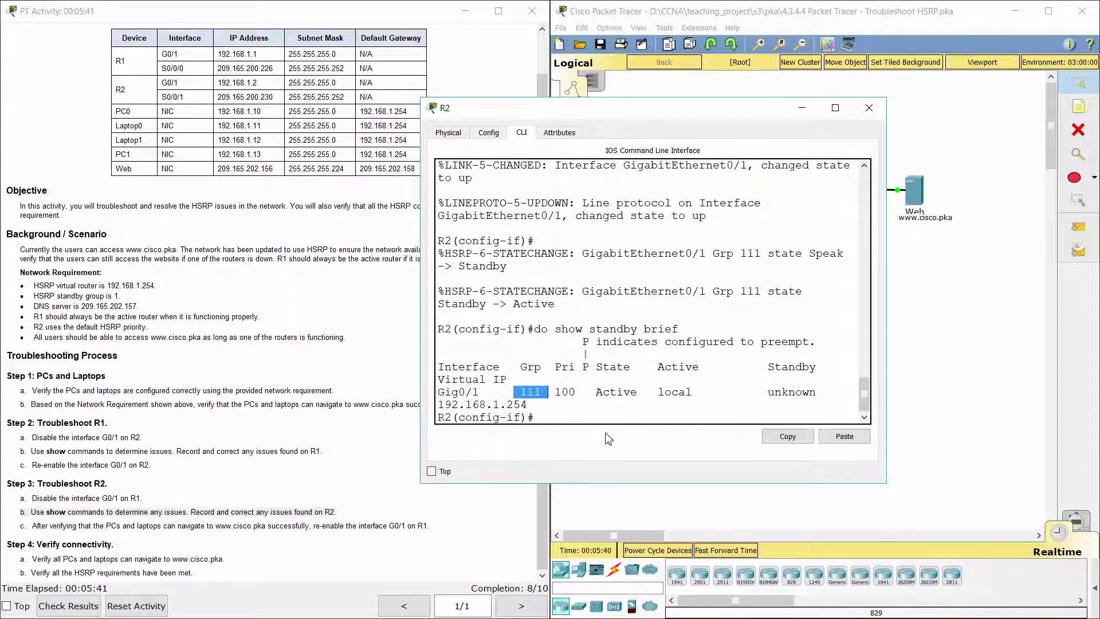
click(575, 423)
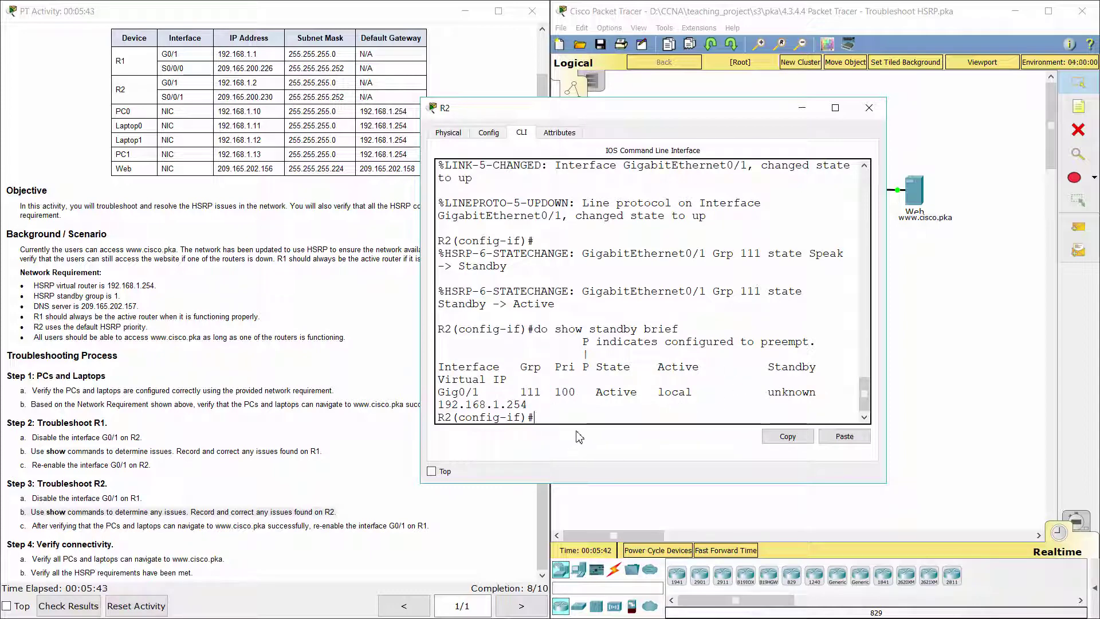
Step: Correct the issue found on R2 by removing standby group 111 from its interface g0/1
click(375, 488)
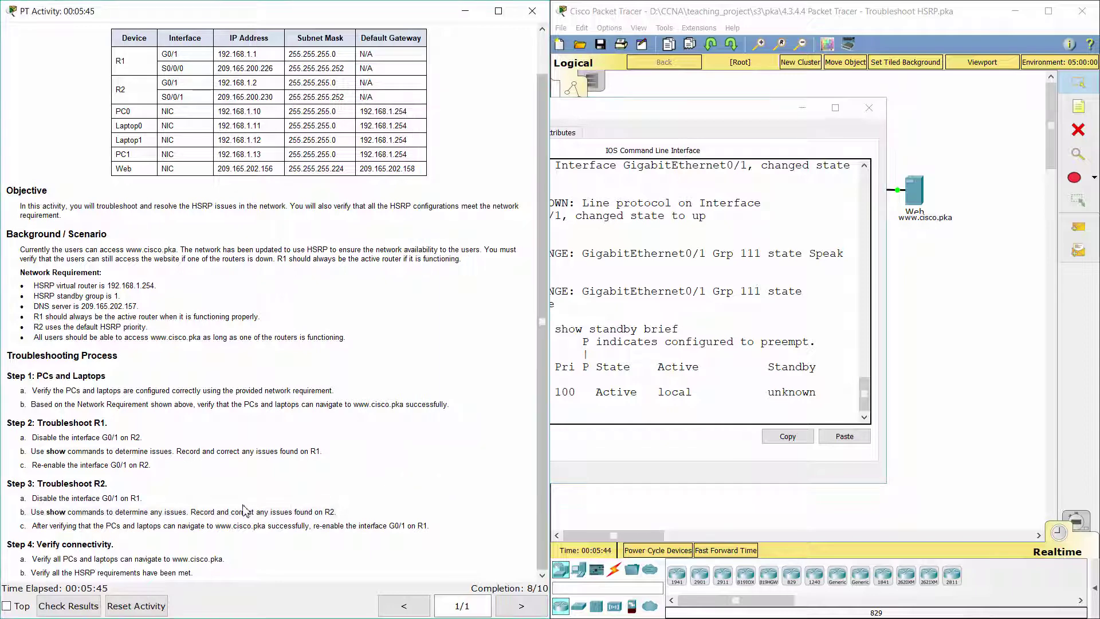
drag(234, 509, 350, 510)
click(602, 435)
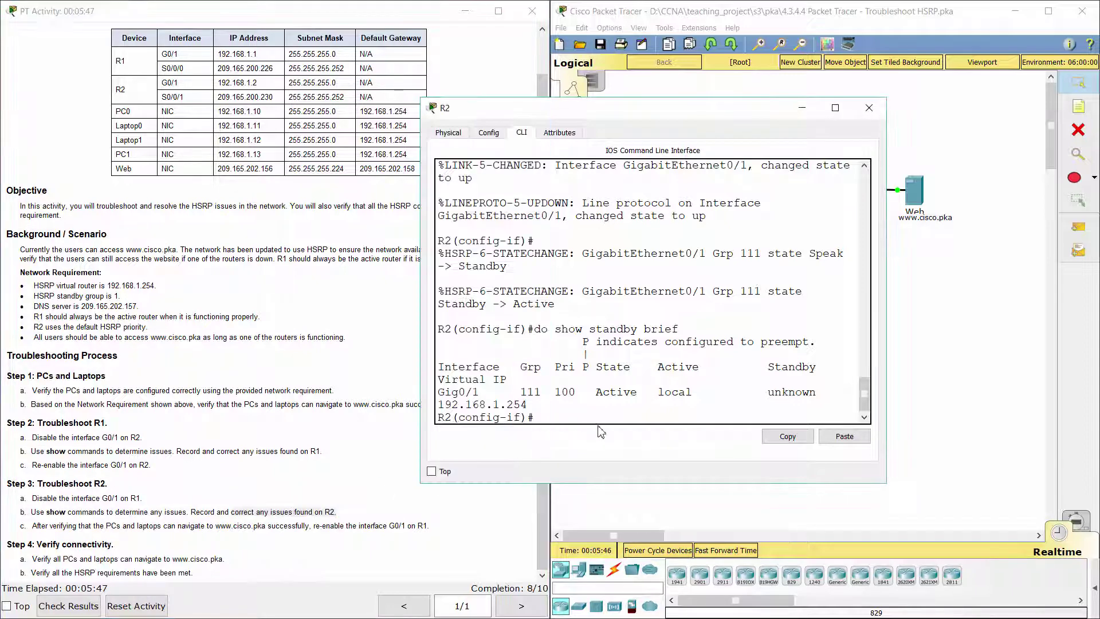
text(standby 11)
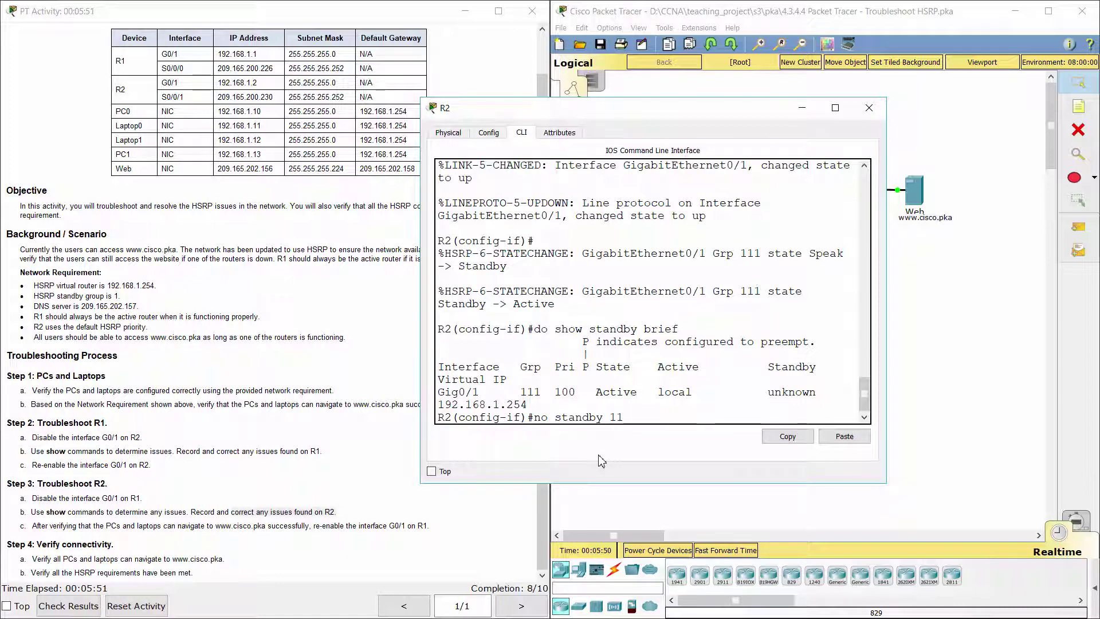
text(1)
key(Return)
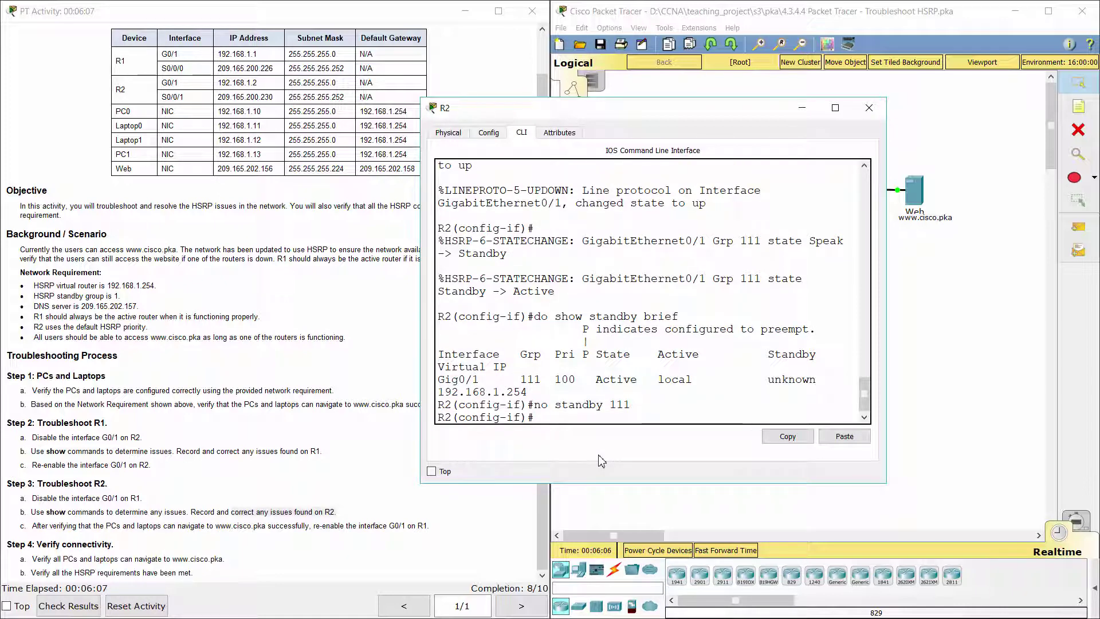
Step: Configure R2's g0/1 for HSRP version 2 and standby group 1 with virtual IP 192.168.1.254
text(standby)
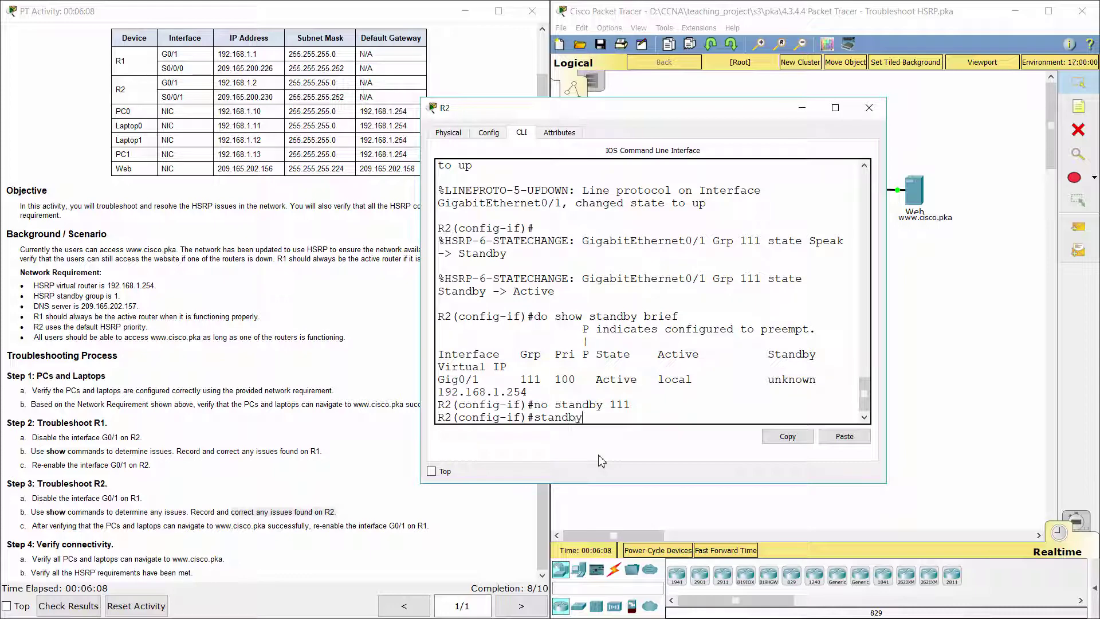
text( version 2)
key(Return)
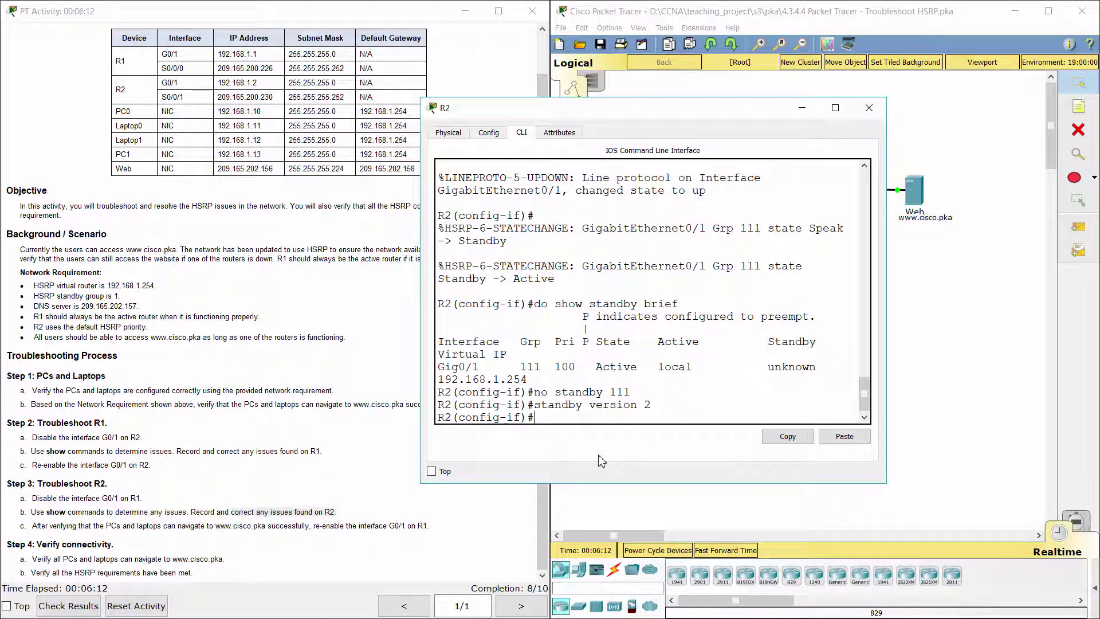
text(standby 1 ip)
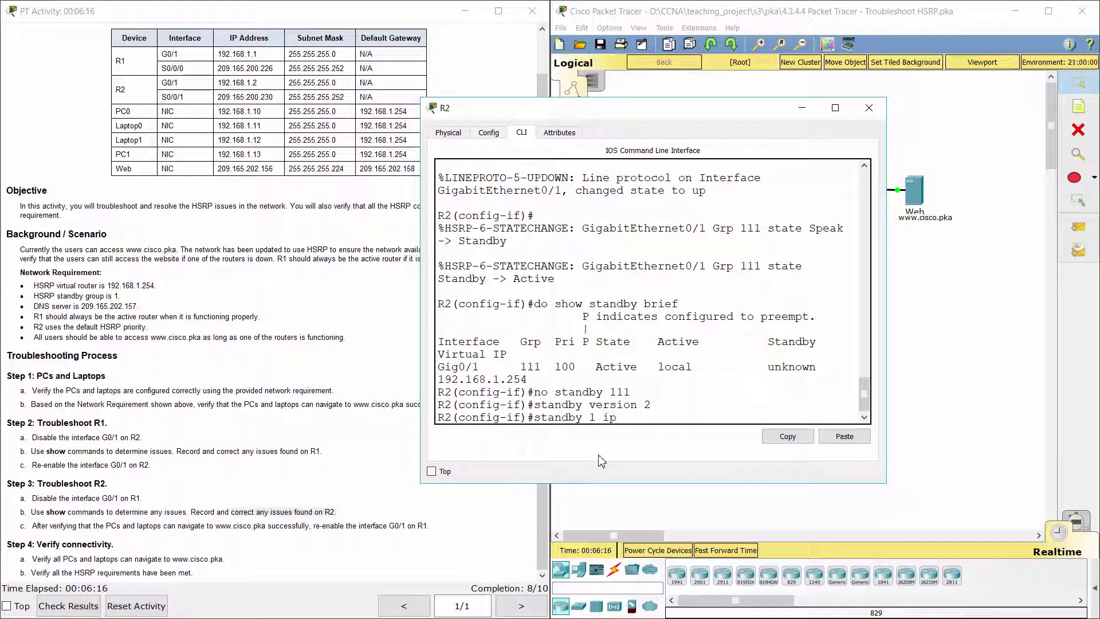
text( 192.168.1.254)
key(Return)
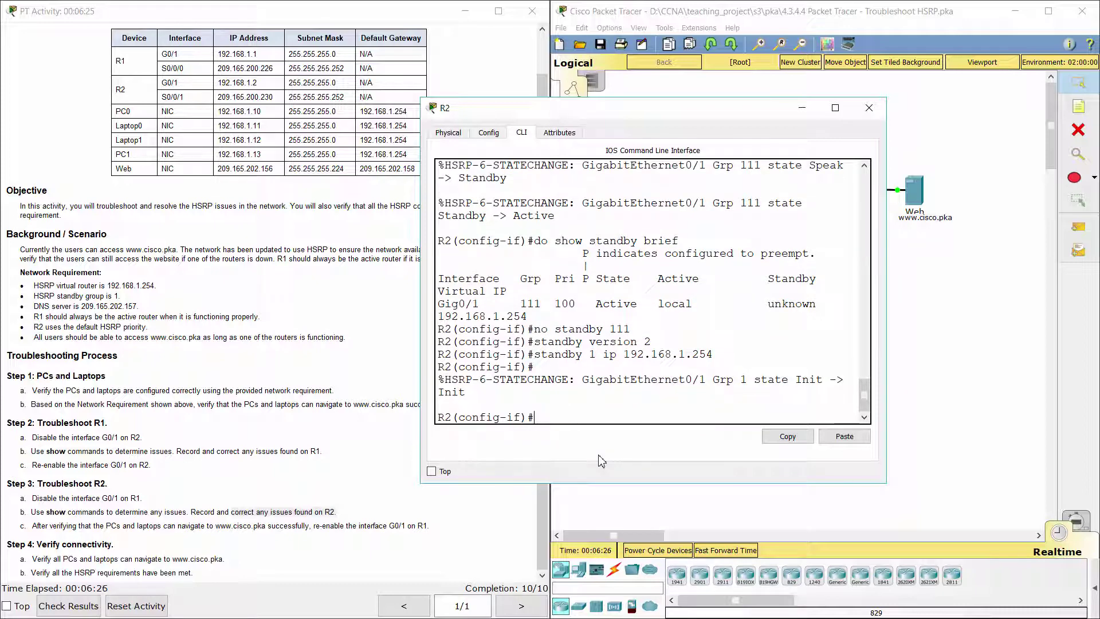
Step: Review instruction 3c and re-enable interface g0/1 on R1 with no shutdown
click(388, 541)
drag(20, 525, 441, 520)
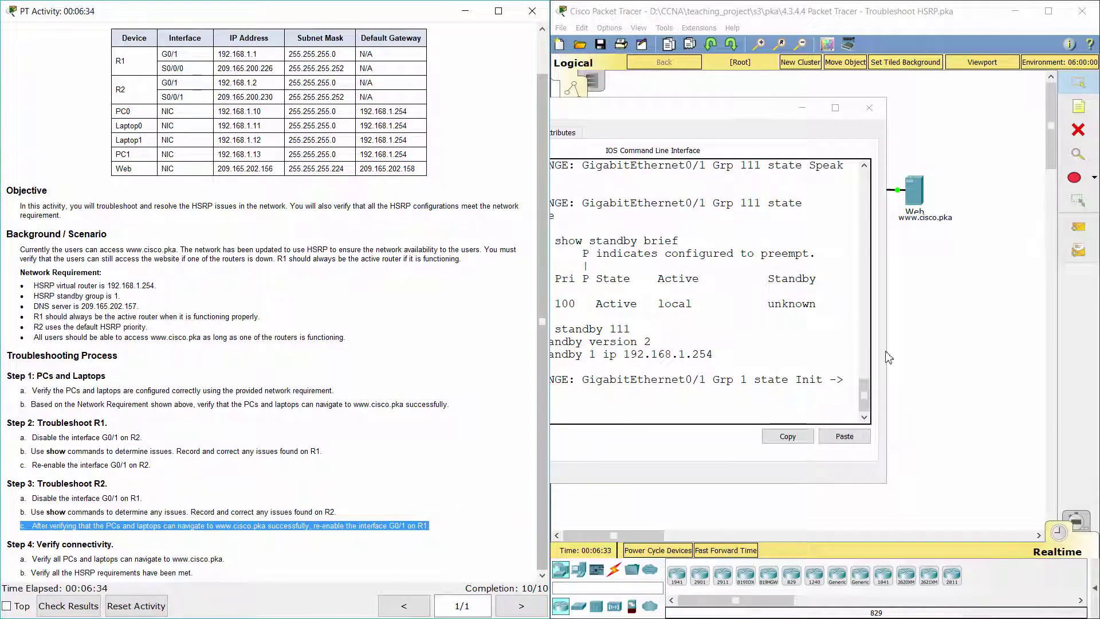
click(911, 312)
click(793, 160)
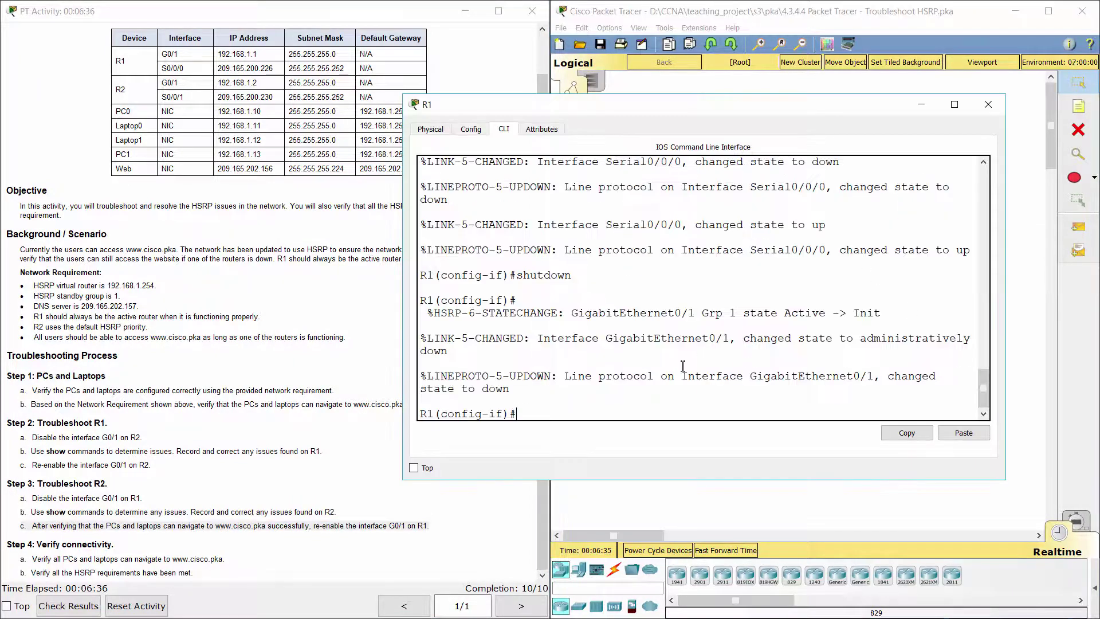
text(no shutdown)
key(Return)
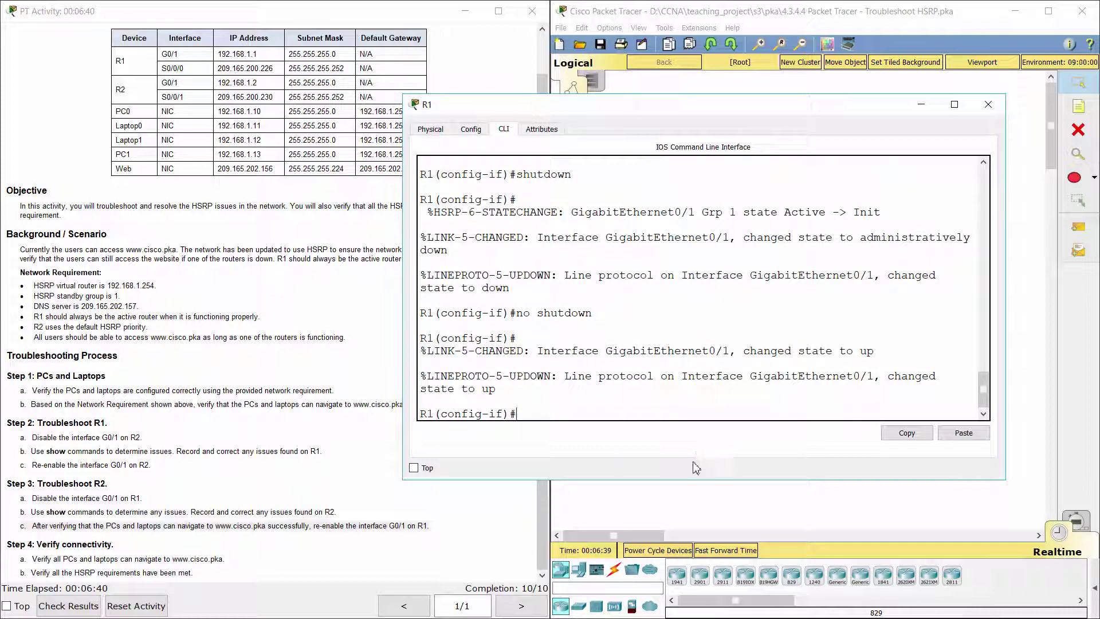
Step: Review the Step 4 connectivity checks and display R1's HSRP summary with do show standby brief
click(294, 559)
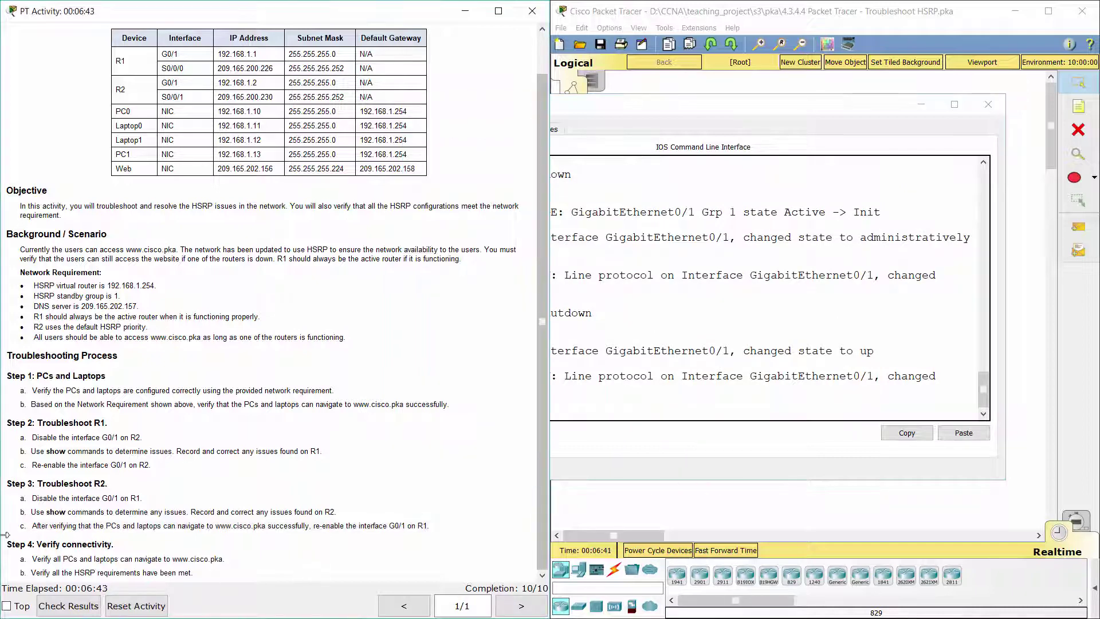
drag(6, 545, 141, 547)
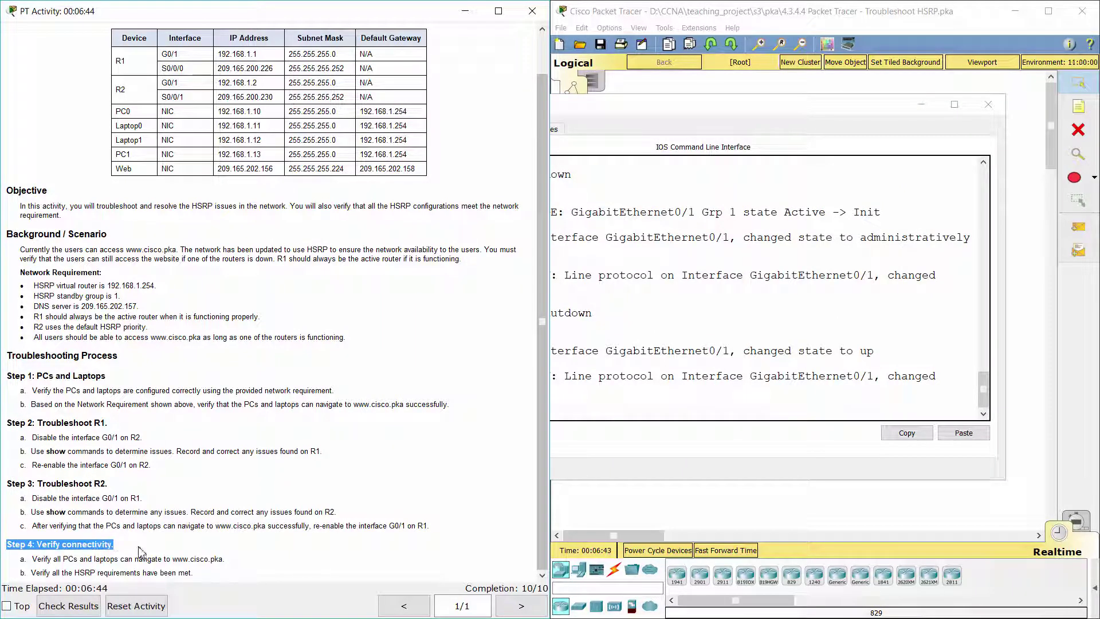
click(161, 550)
drag(13, 560, 232, 569)
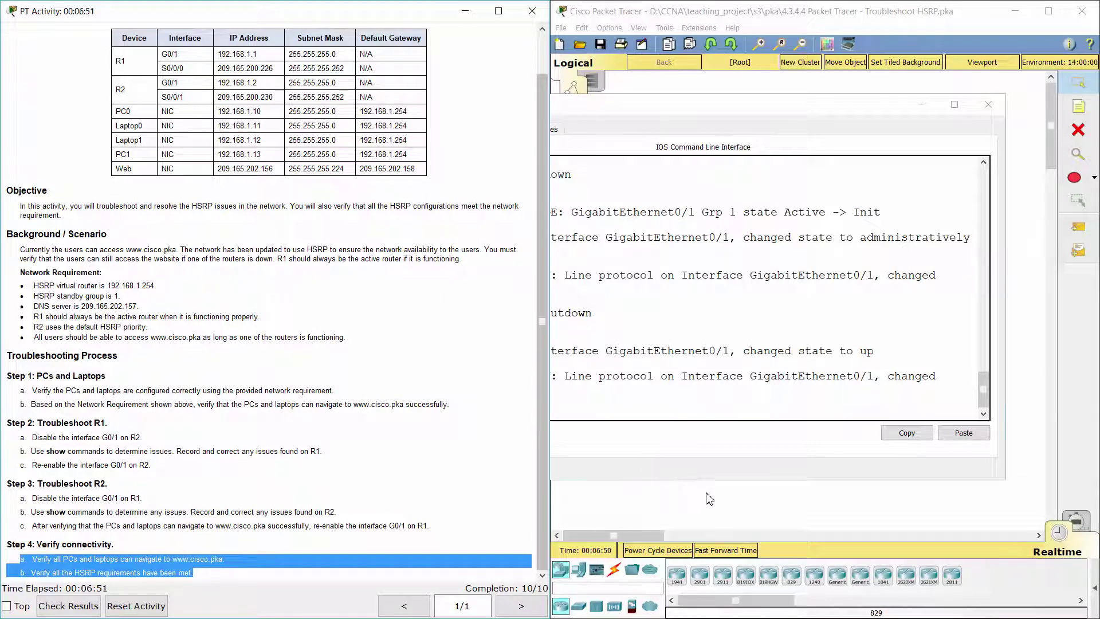
click(724, 453)
text(do show )
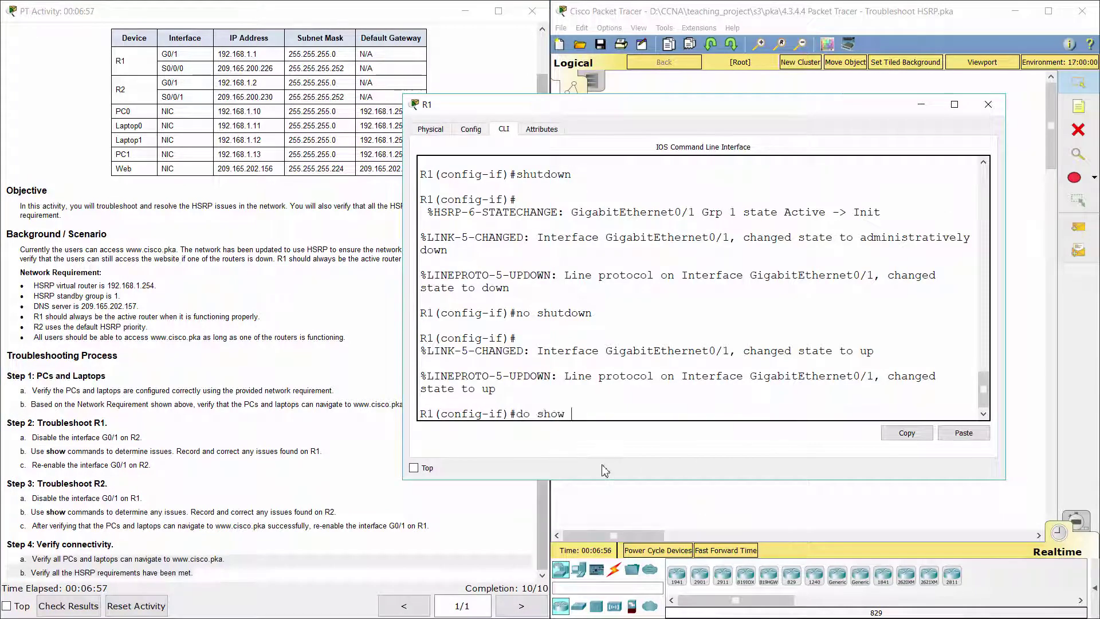
text(standby brief)
key(Return)
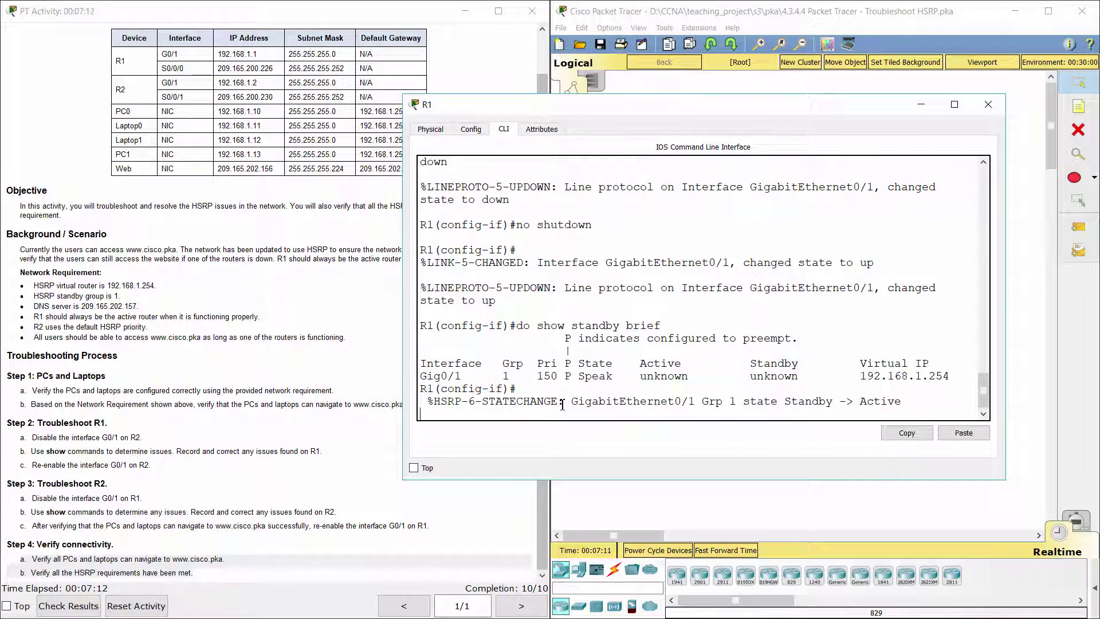
Step: Repeat do show standby brief on R1 and check the HSRP state of its g0/1 interface
key(Return)
key(Up)
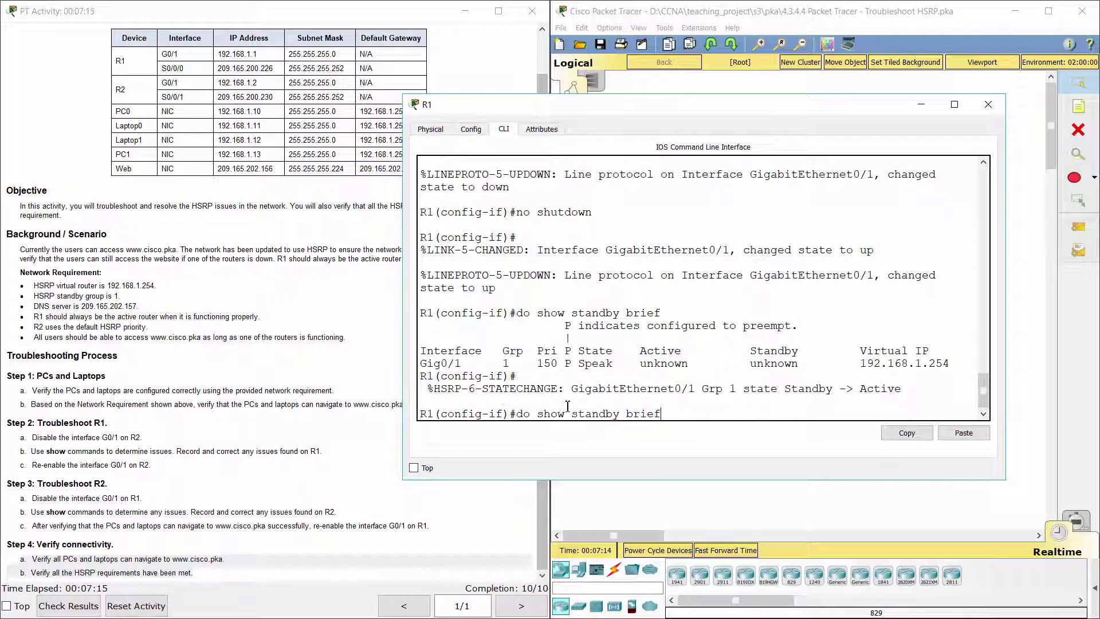
key(Return)
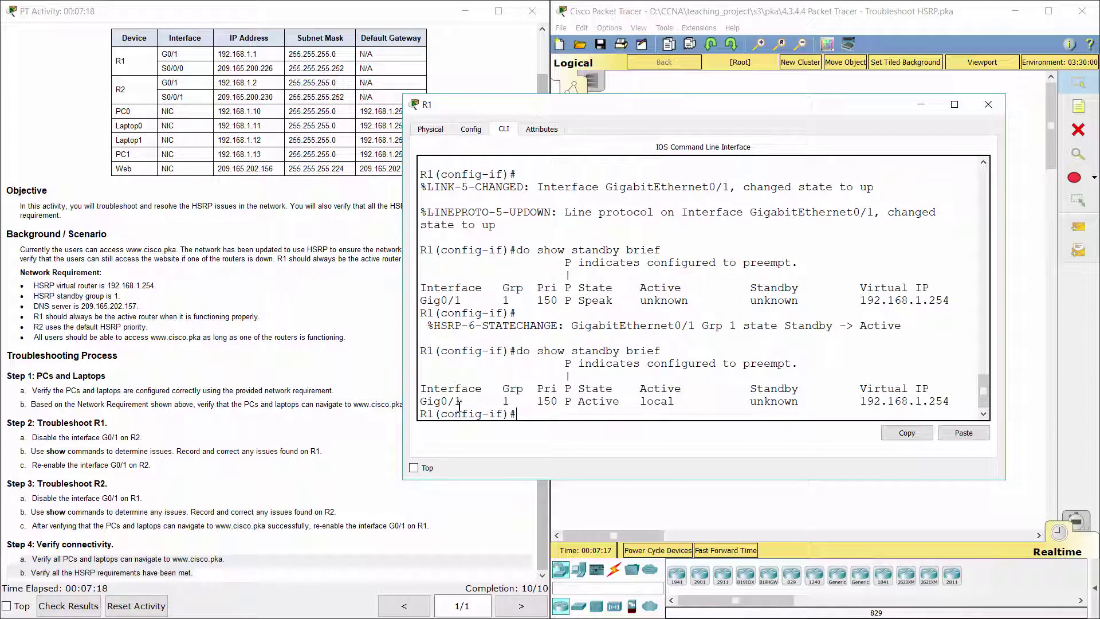
drag(429, 398, 619, 407)
click(584, 411)
Step: Switch to R2's CLI and display its HSRP summary with do show standby brief
click(759, 493)
click(784, 226)
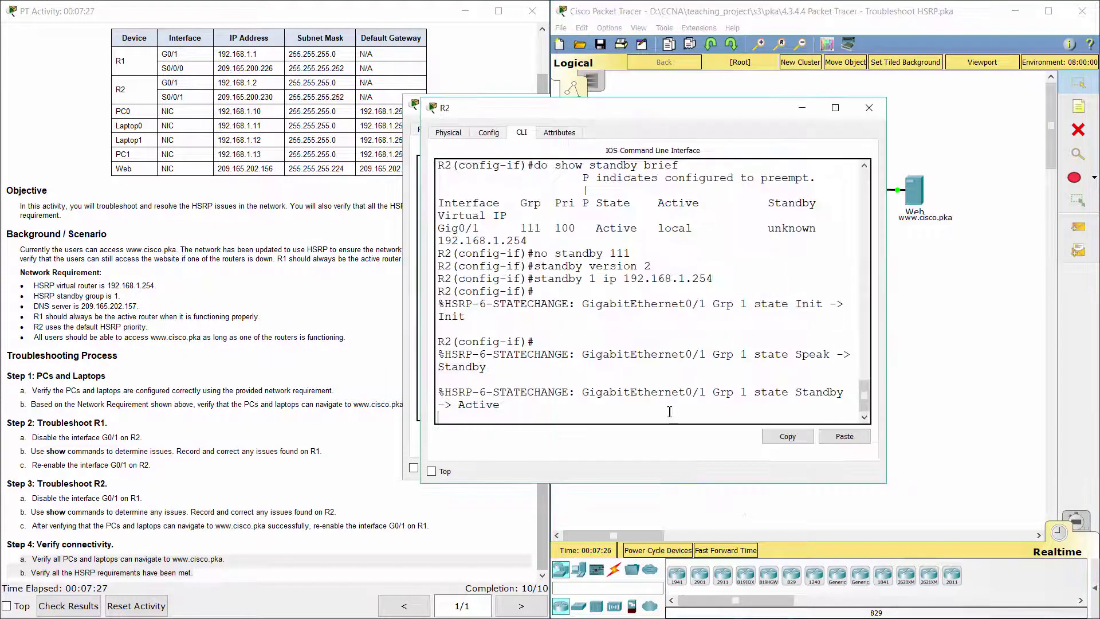
text(do)
key(BackSpace)
key(BackSpace)
key(BackSpace)
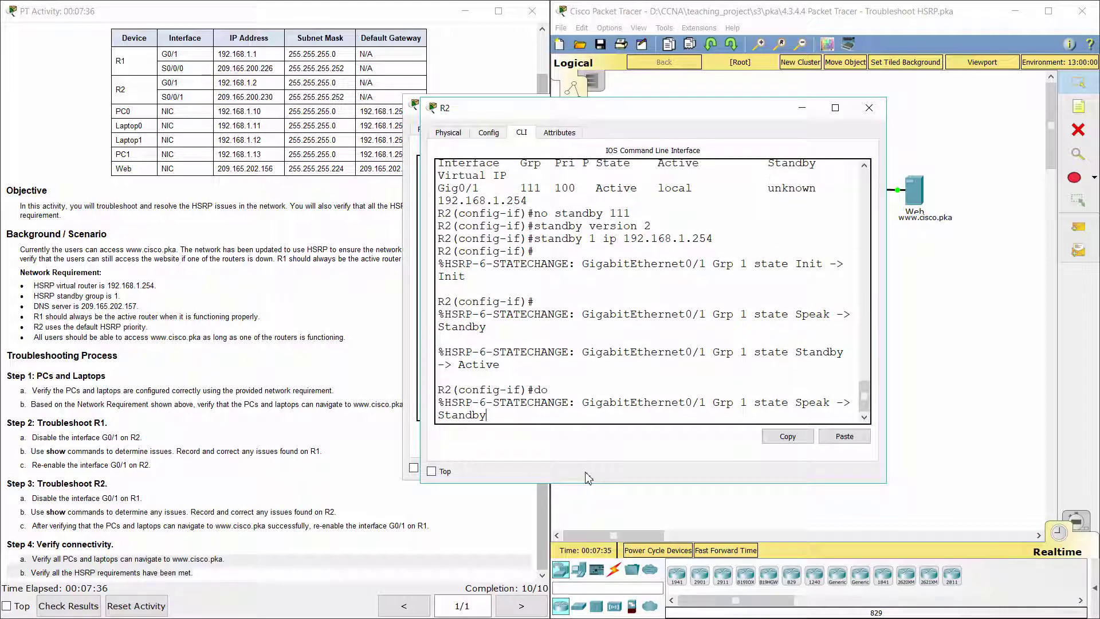
key(Return)
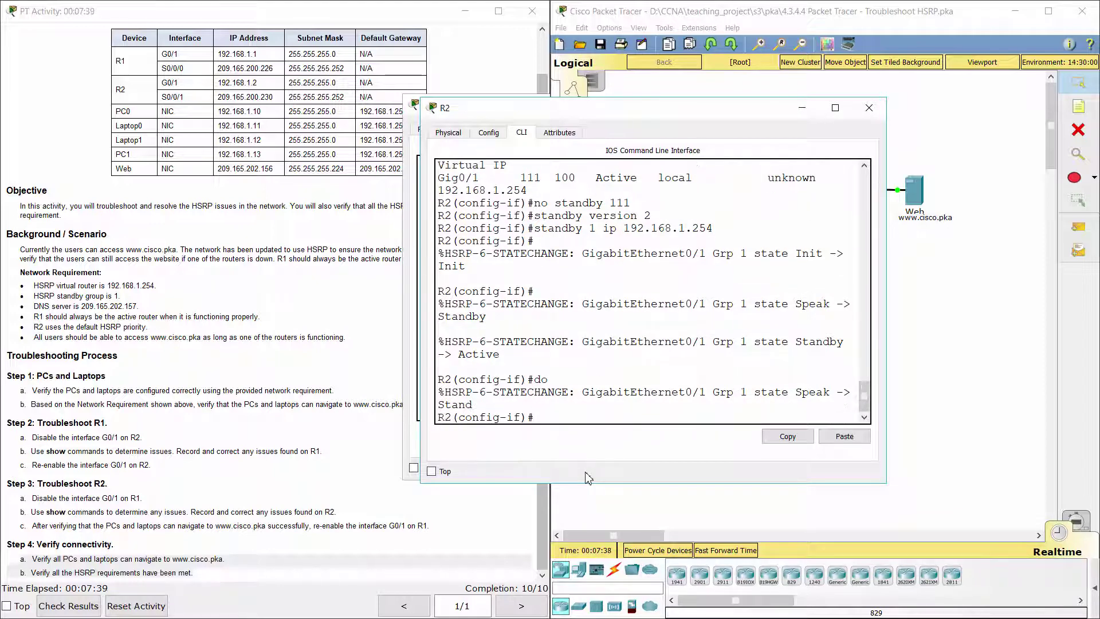
text(do show standby)
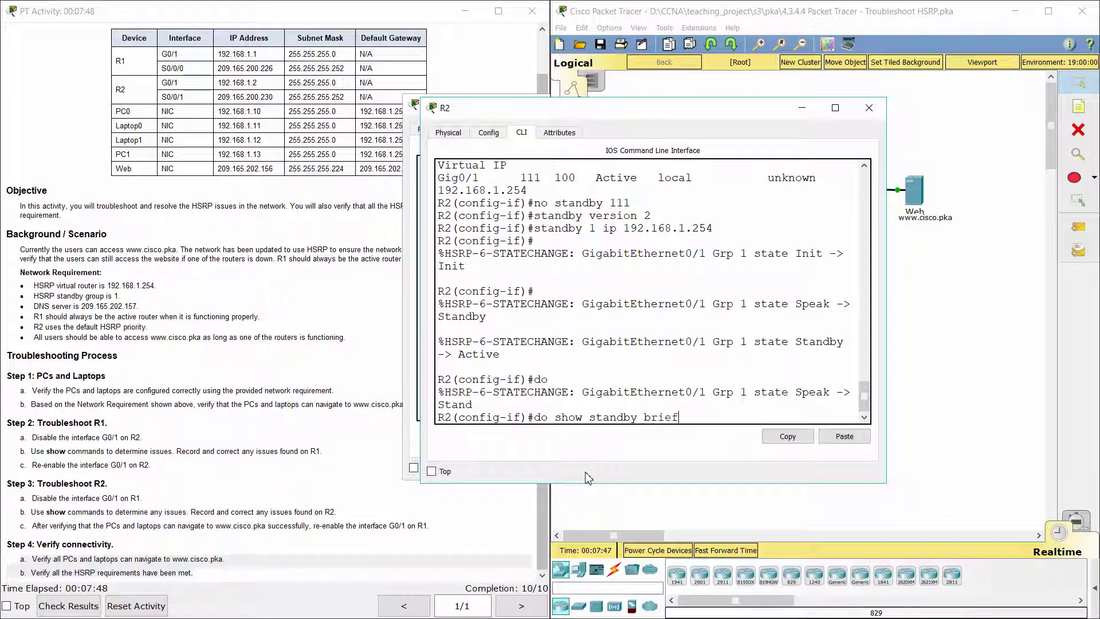
text( brief)
key(Return)
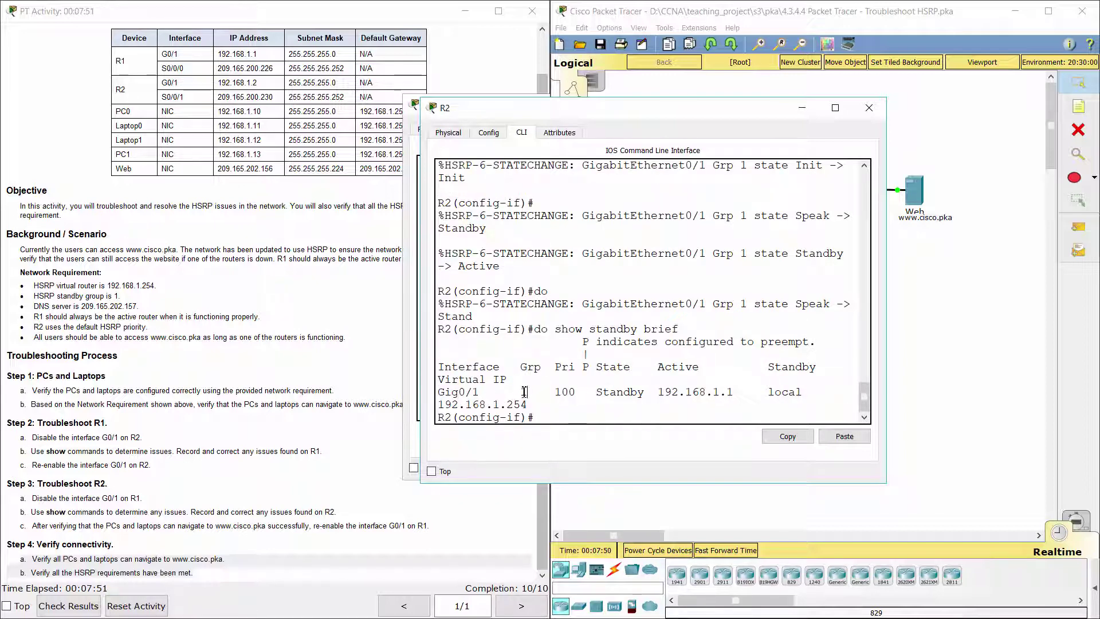
Step: Check R2's g0/1 HSRP state and priority against the network requirement for R2's default priority
drag(596, 392, 652, 394)
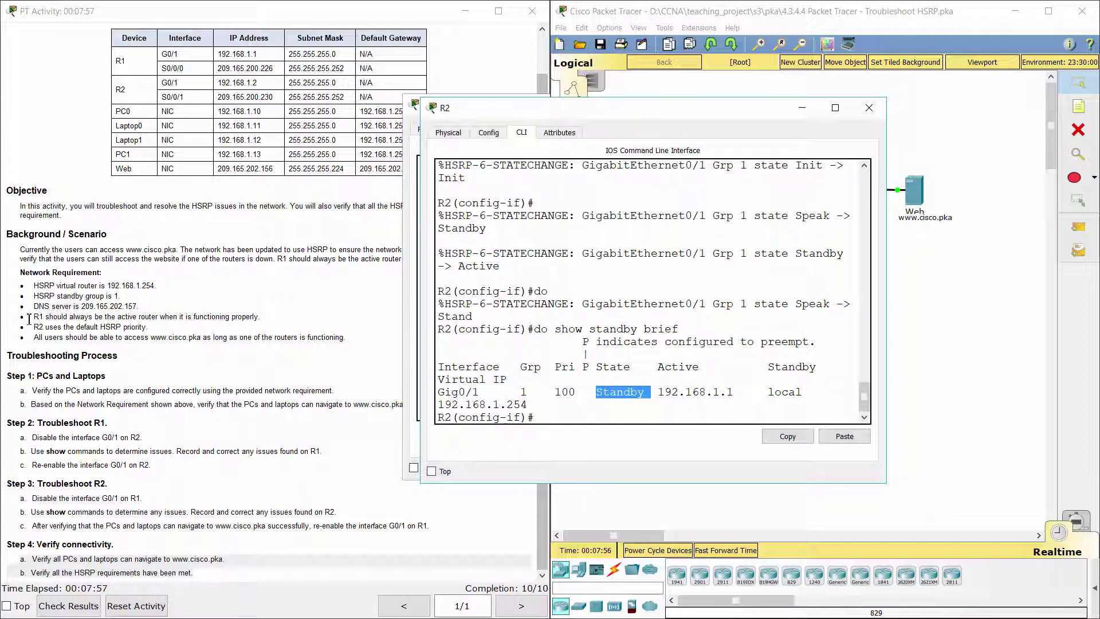
drag(33, 327, 148, 328)
click(578, 404)
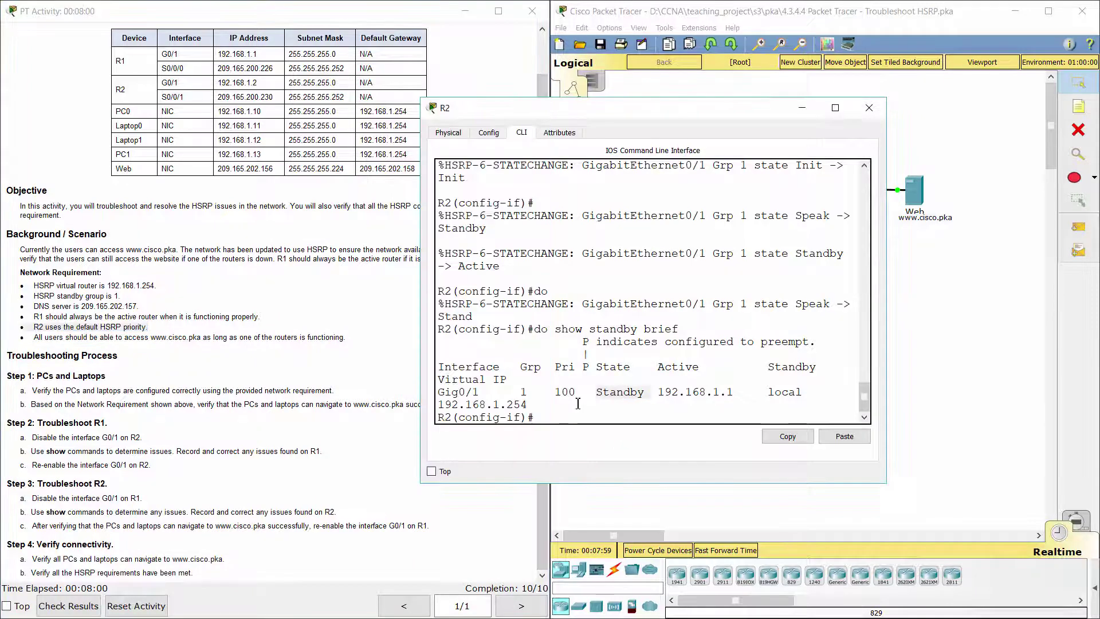
drag(555, 392, 645, 393)
click(663, 415)
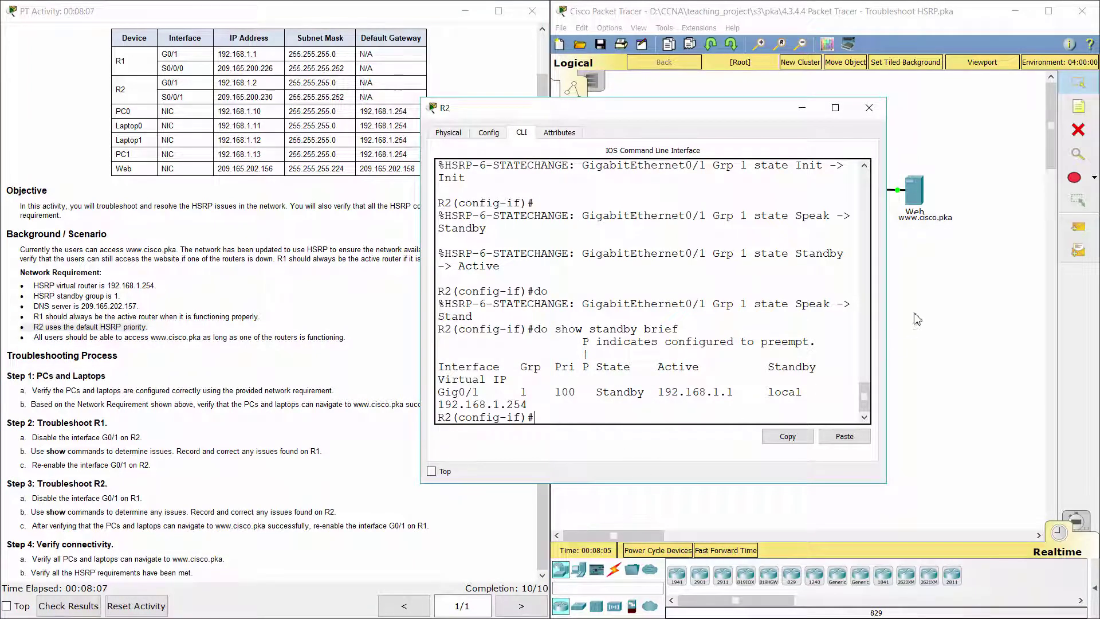
Step: Return to R1's CLI and page through its running configuration with do show run
key(alt+Tab)
key(alt+Tab)
text(do show run)
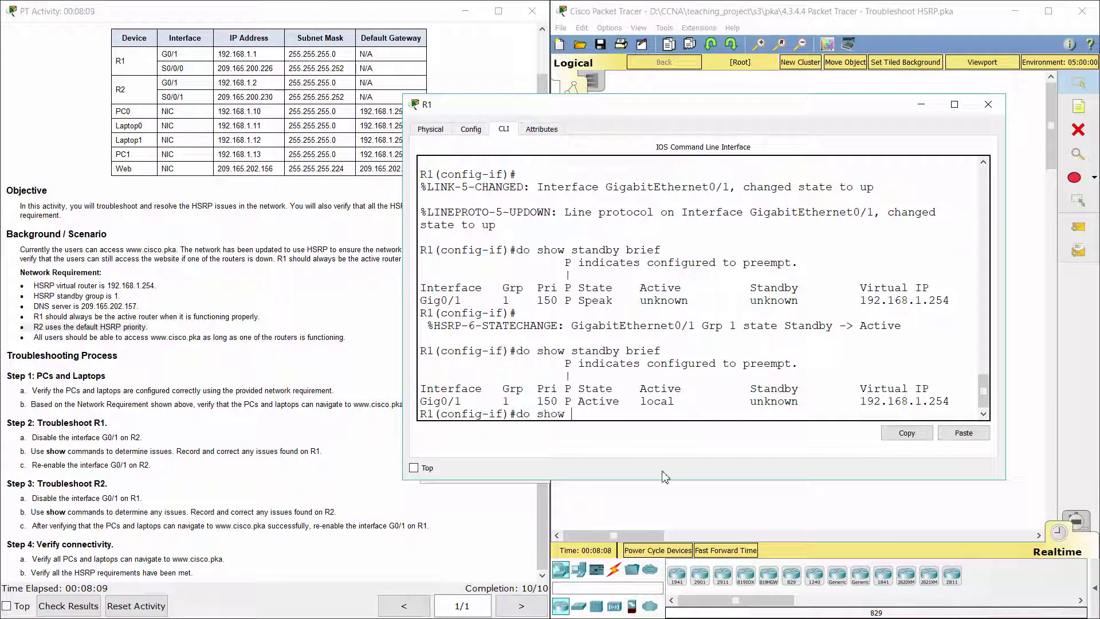
key(Return)
key(space)
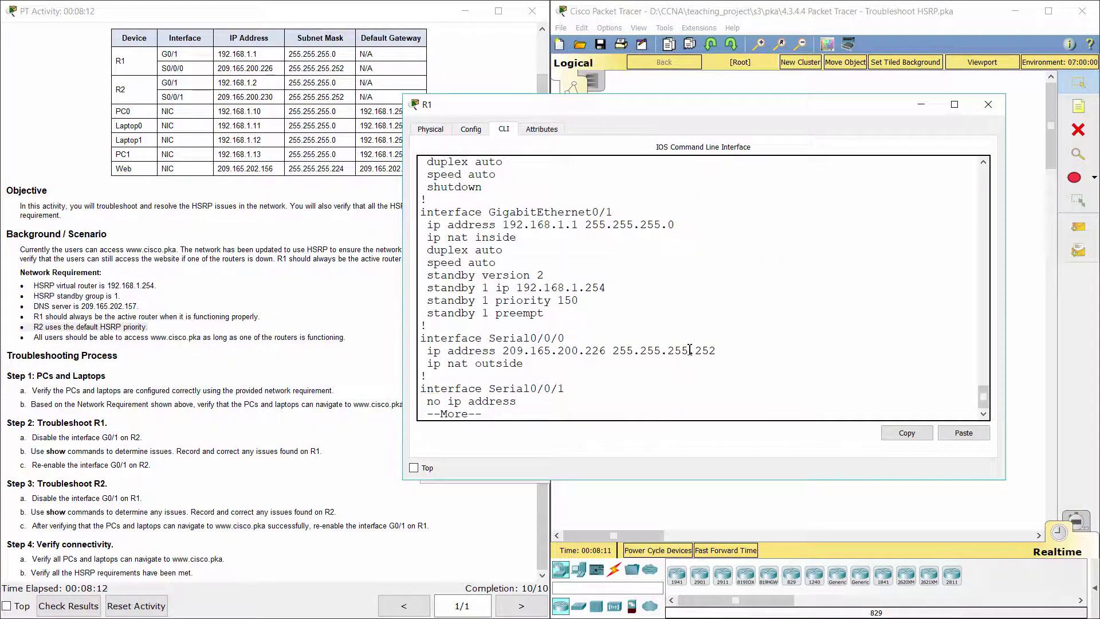
key(space)
Step: Examine the IP address and standby version, virtual IP, priority and preempt lines of GigabitEthernet0/1 in R1's running configuration
scroll(688, 349, up, 3)
scroll(685, 350, down, 3)
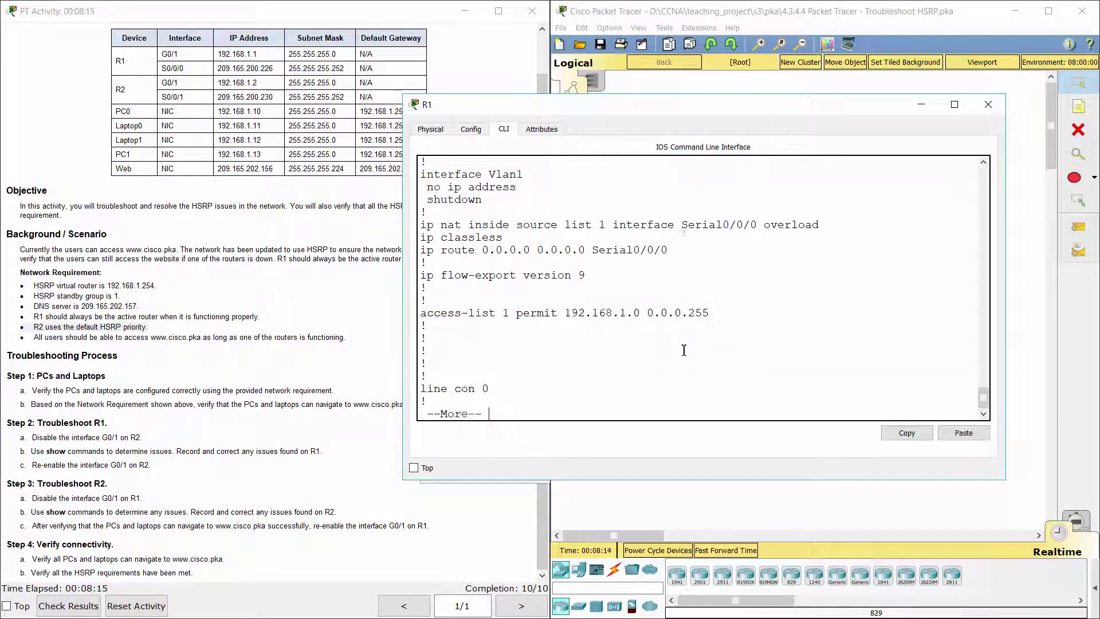
scroll(684, 349, up, 3)
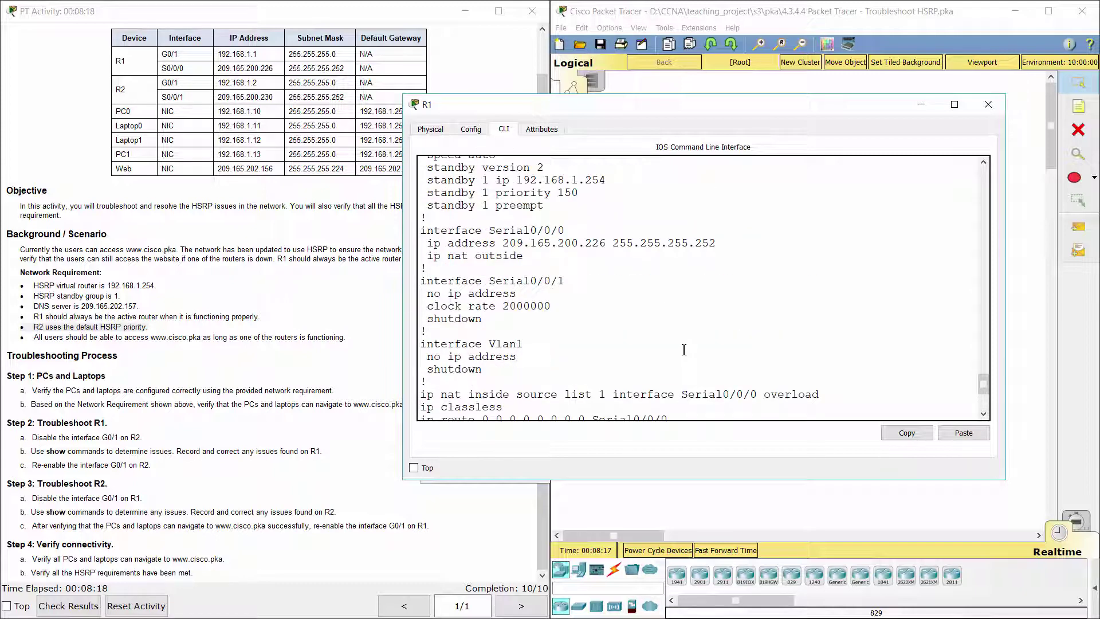
scroll(684, 349, up, 3)
drag(427, 219, 684, 229)
click(685, 229)
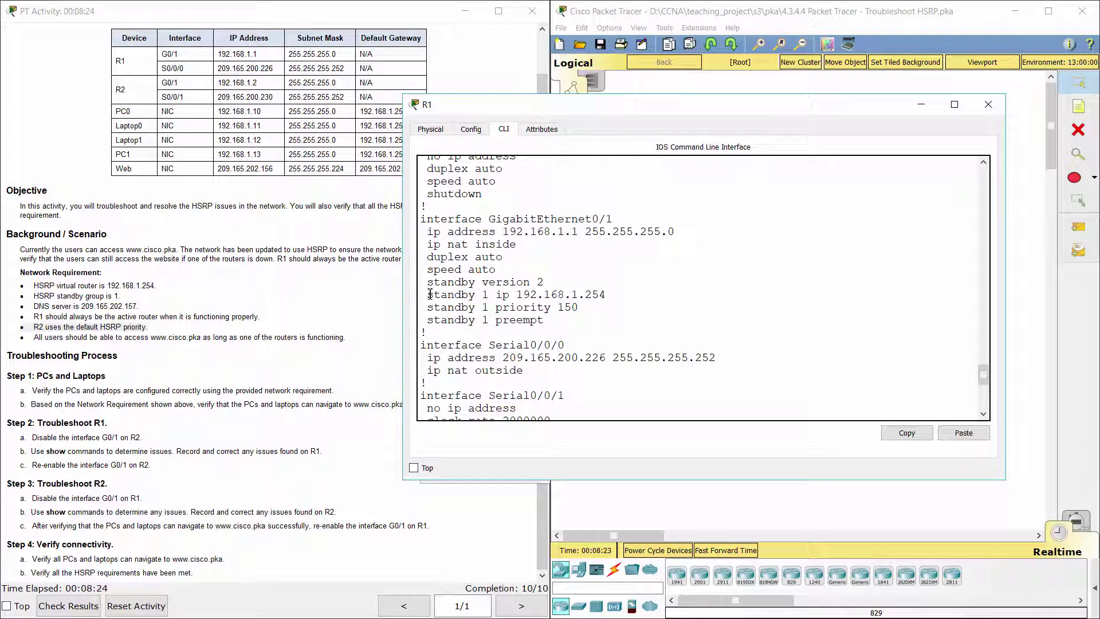
drag(427, 282, 561, 325)
click(643, 344)
Step: Switch to R2's CLI and page through do show run as far as the GigabitEthernet0/1 section
click(1046, 284)
click(798, 243)
text(do)
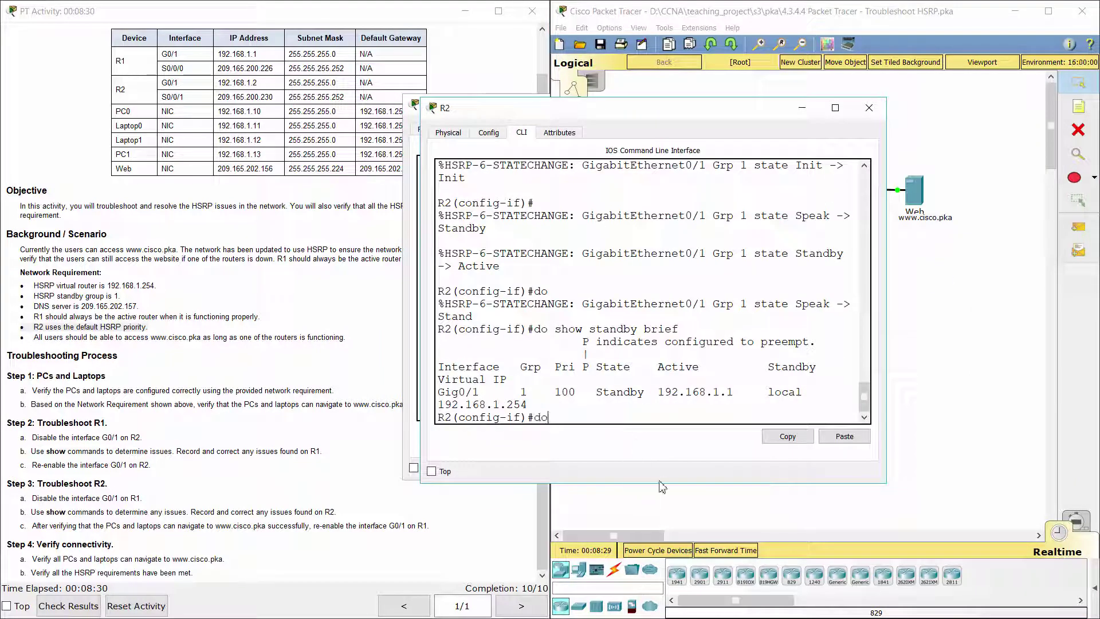
text( show run)
key(Return)
key(space)
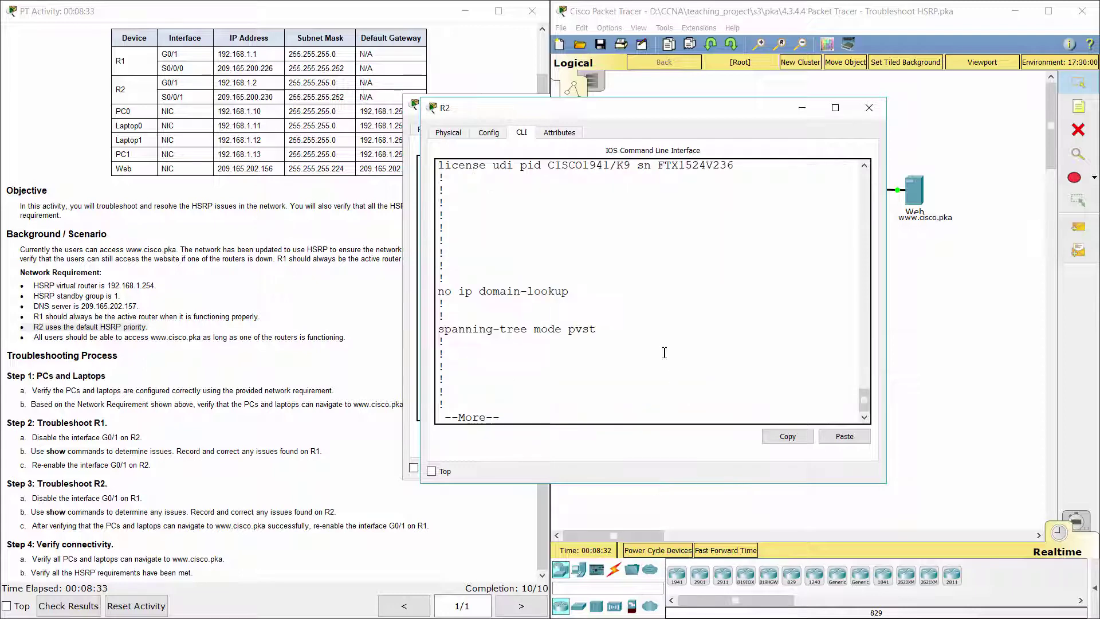
key(space)
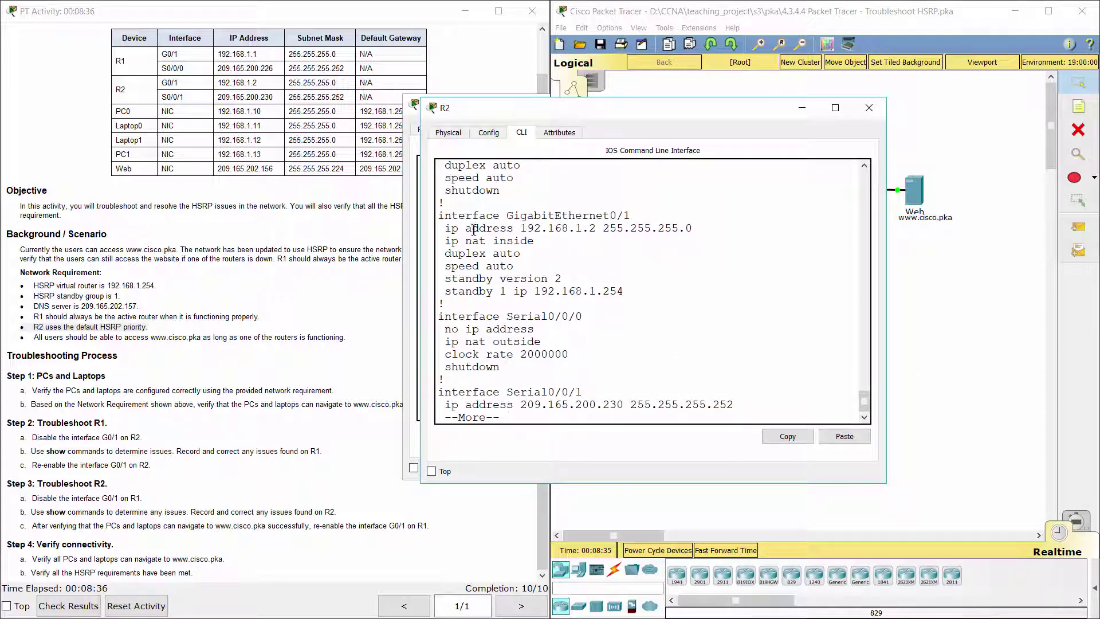
Step: Examine the IP address and standby lines of GigabitEthernet0/1 in R2's running configuration
drag(440, 210, 683, 234)
click(601, 284)
drag(447, 285, 624, 293)
click(654, 301)
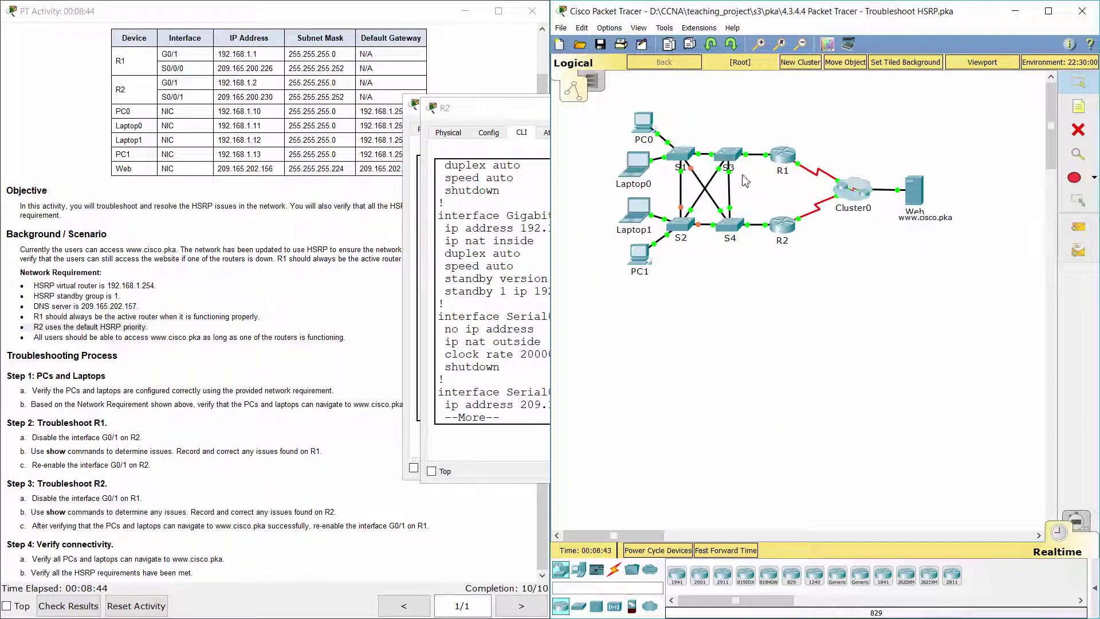
click(578, 162)
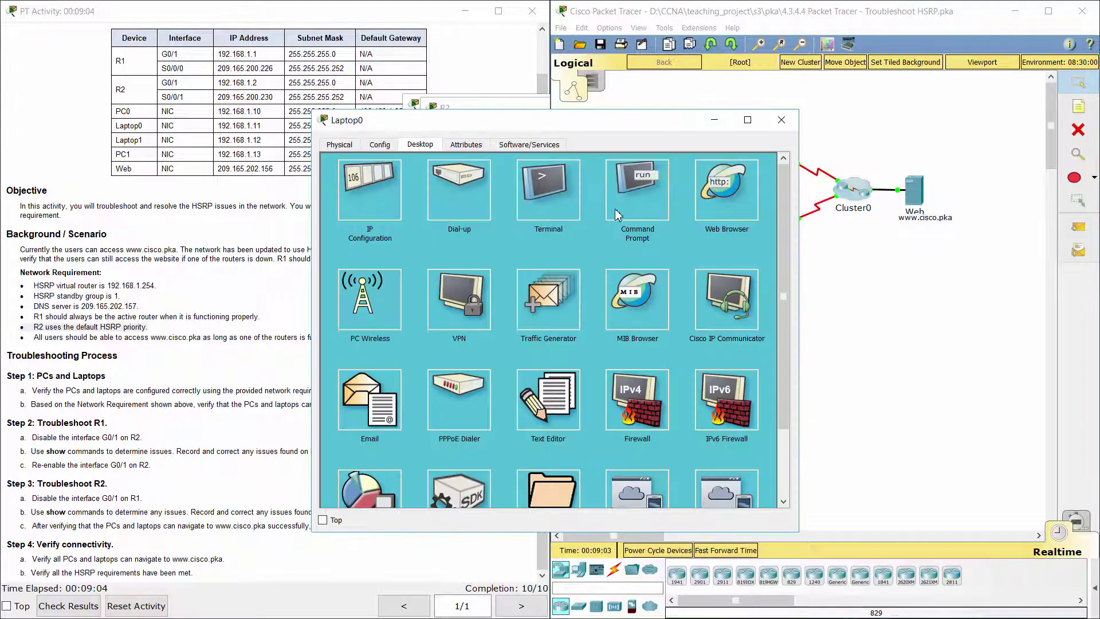
click(705, 206)
text(w)
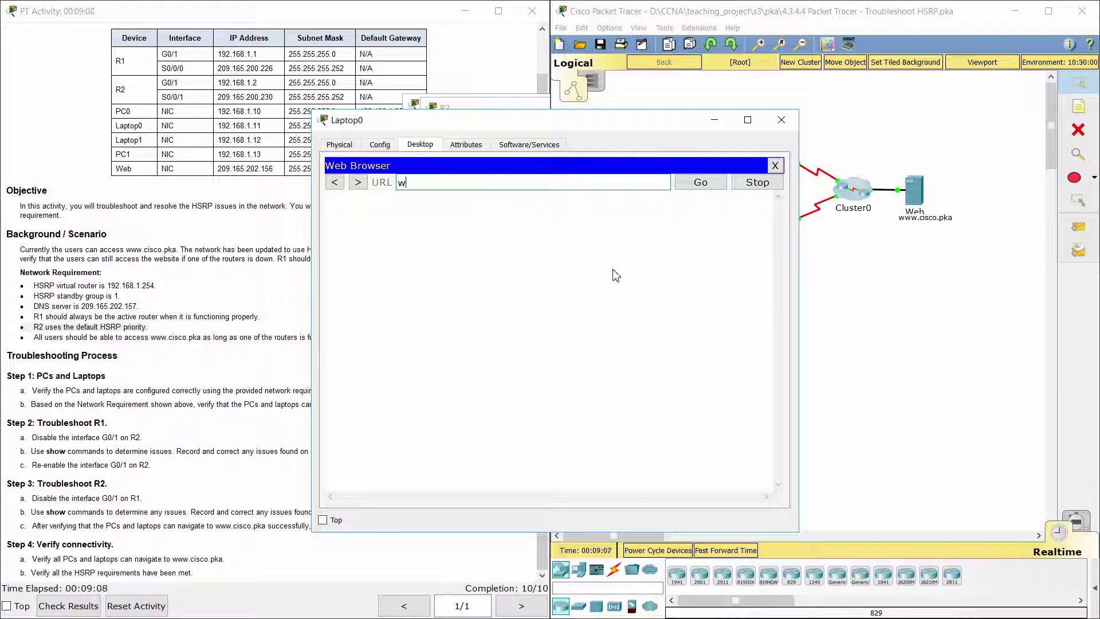
text(ww.cisco.pka)
key(Return)
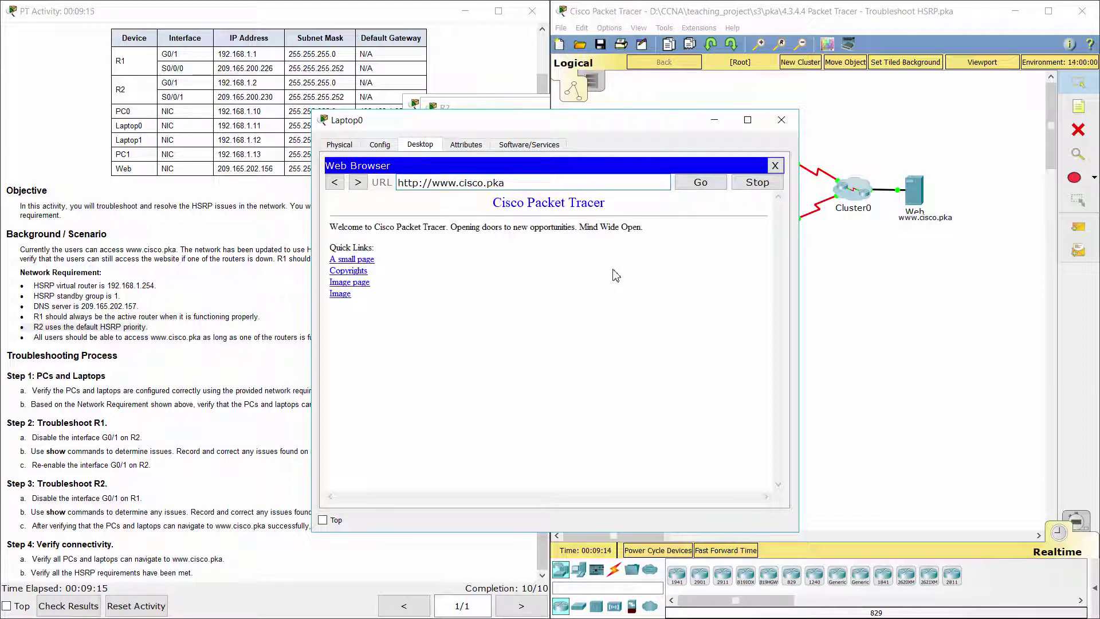
click(781, 120)
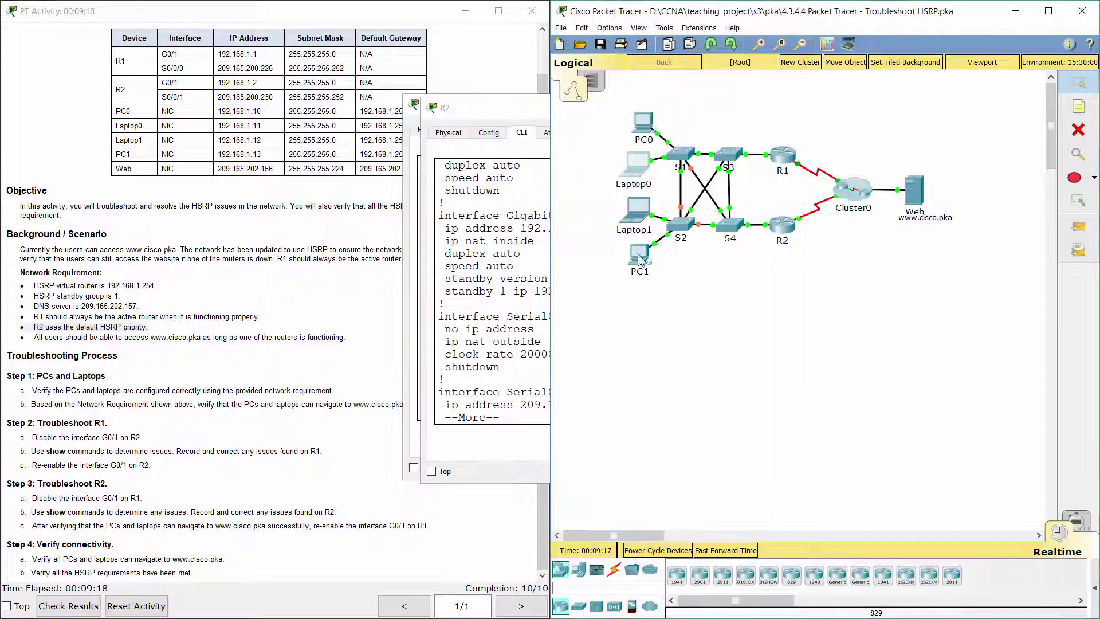
click(638, 209)
click(665, 213)
text(ww)
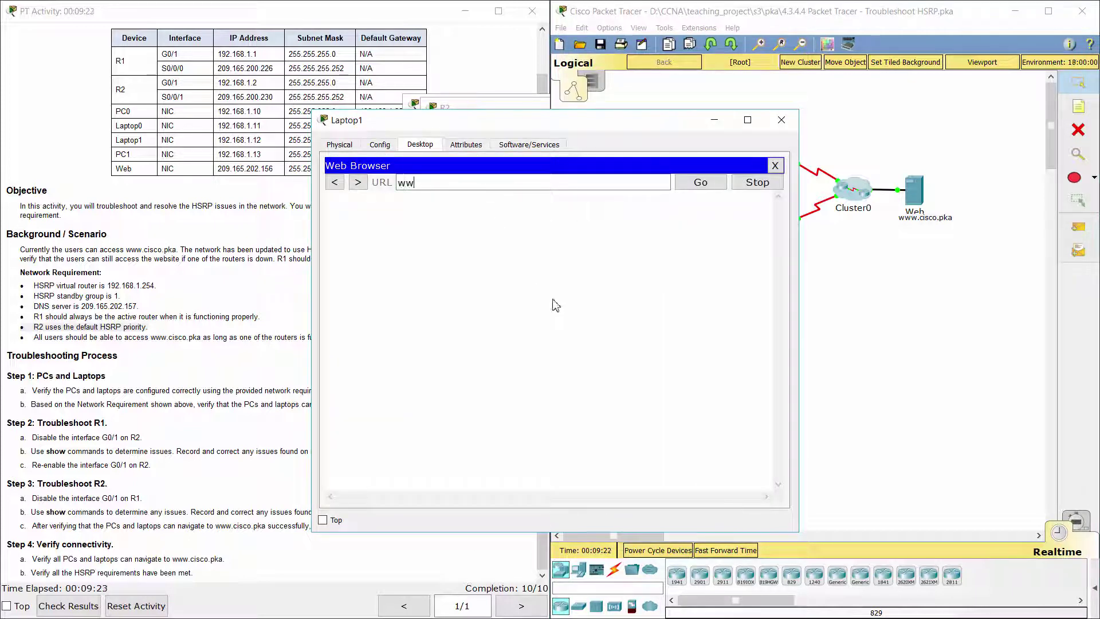
text(wi)
text(cisco)
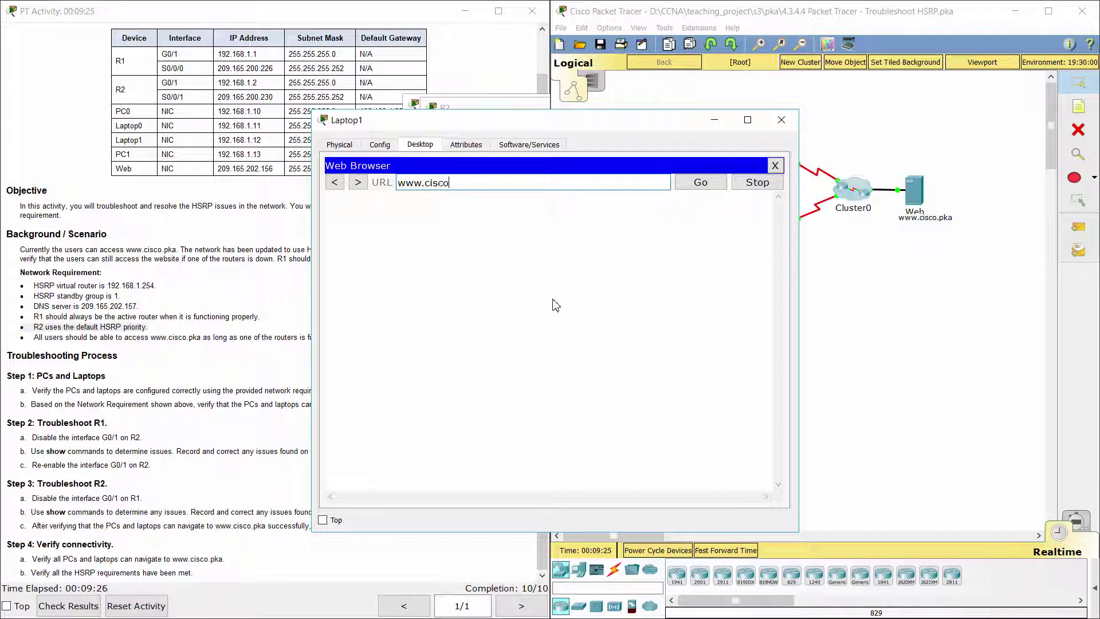
text(.pka)
key(Return)
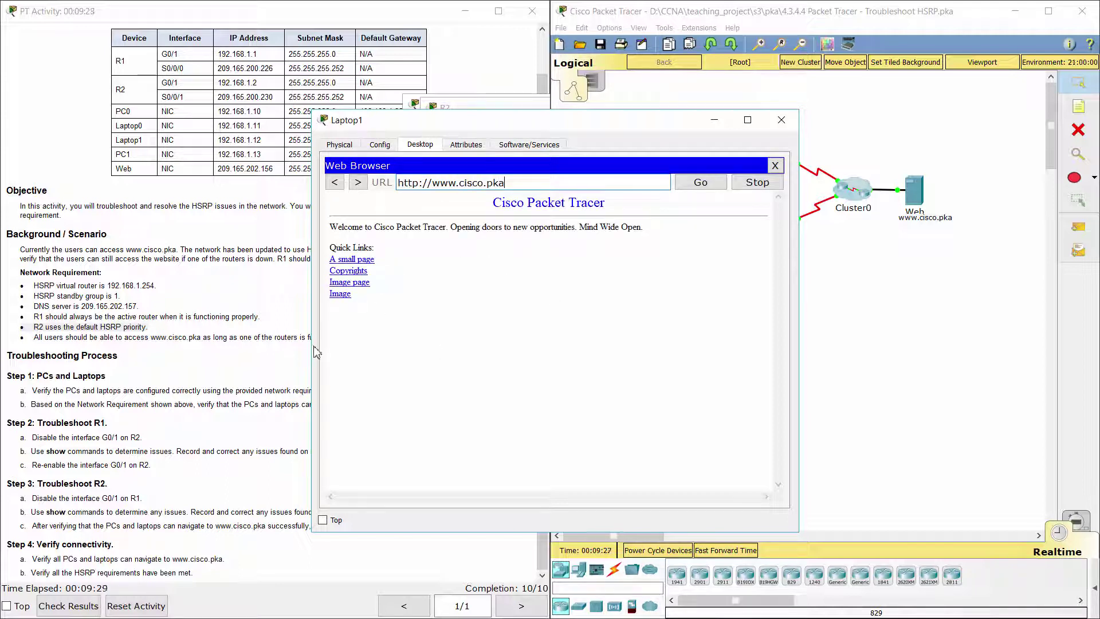